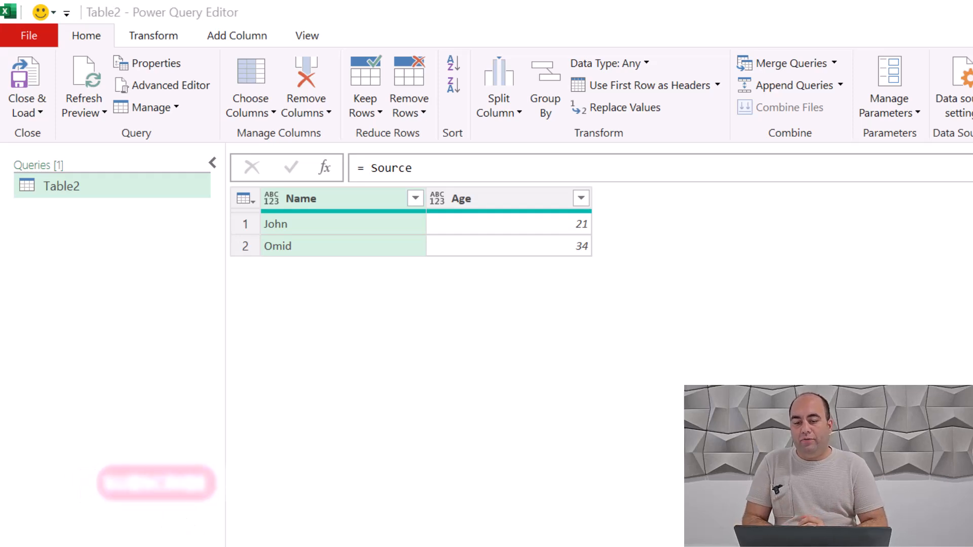
# Step: Replace the Source reference in the Table2 formula with a #table call whose column list is "Name" and "age"
pyautogui.click(427, 169)
pyautogui.hotkey('ctrl', 'shift', 'Left')
pyautogui.write('#table(')
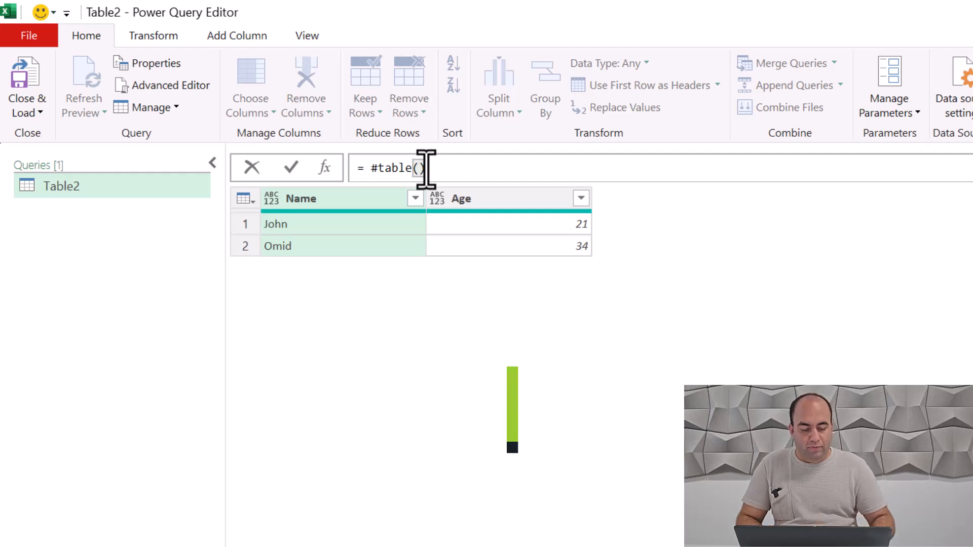
pyautogui.write('{')
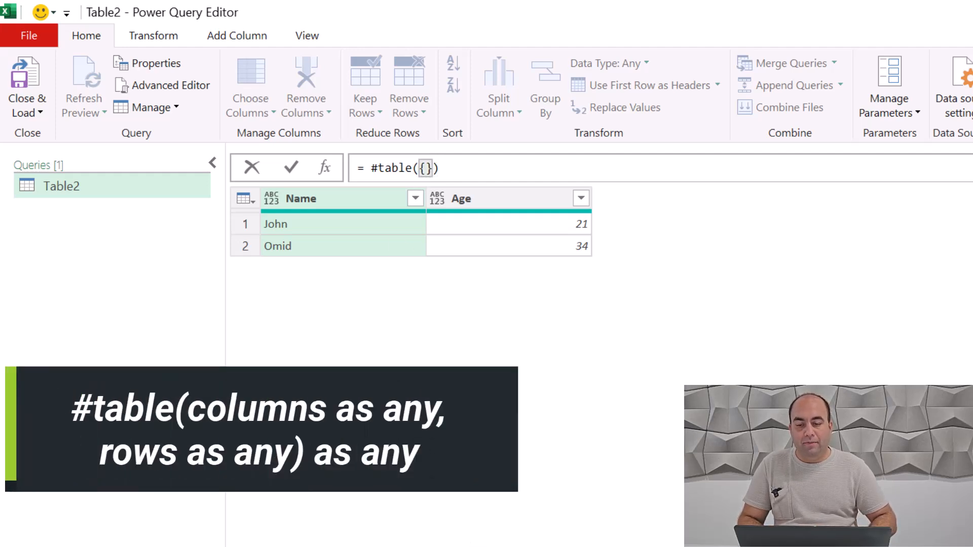
pyautogui.write('"Name')
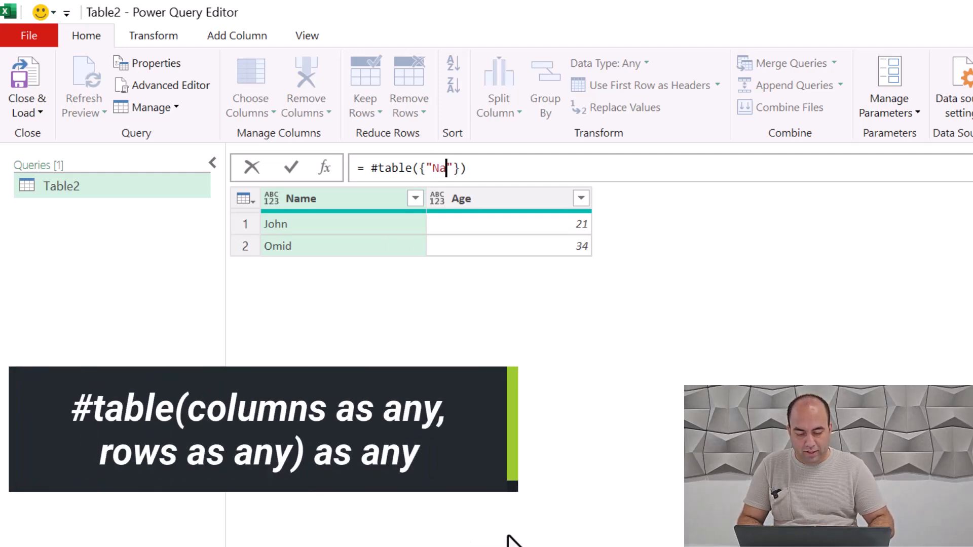
pyautogui.press('Right')
pyautogui.write(', "age')
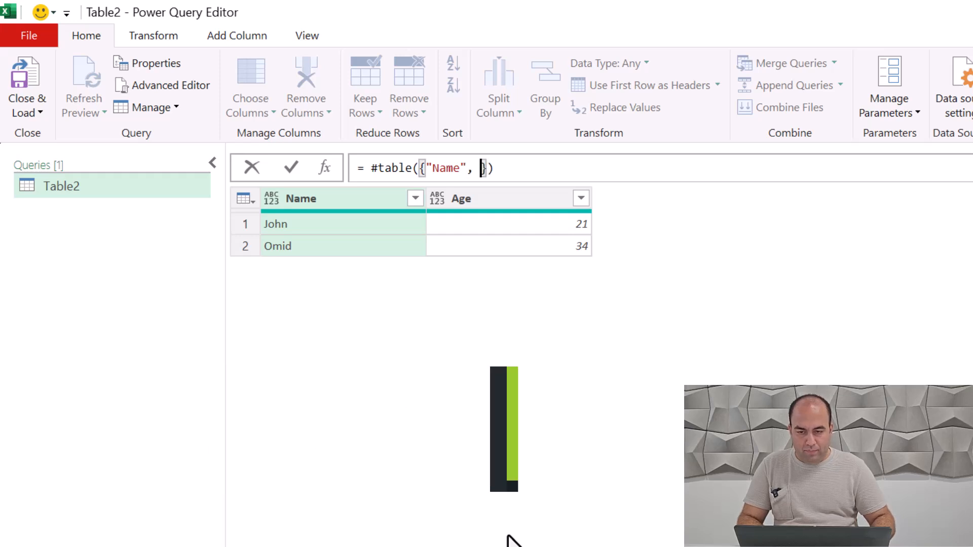
pyautogui.press('Right')
pyautogui.press('Right')
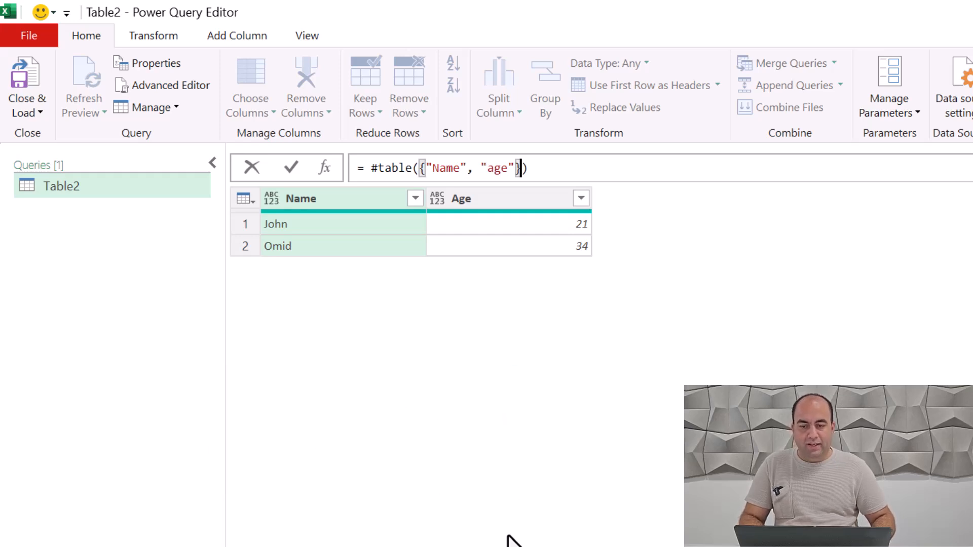
pyautogui.write(',')
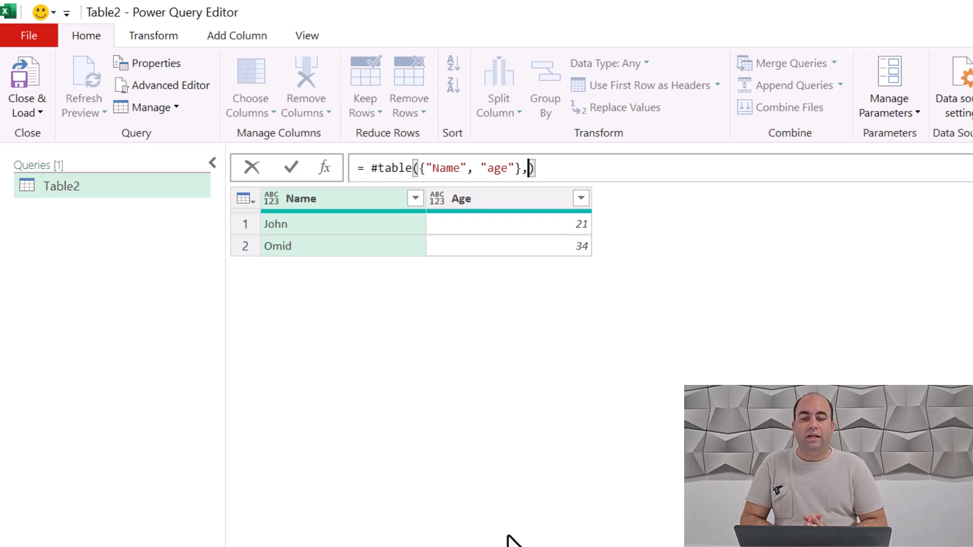
pyautogui.write('{')
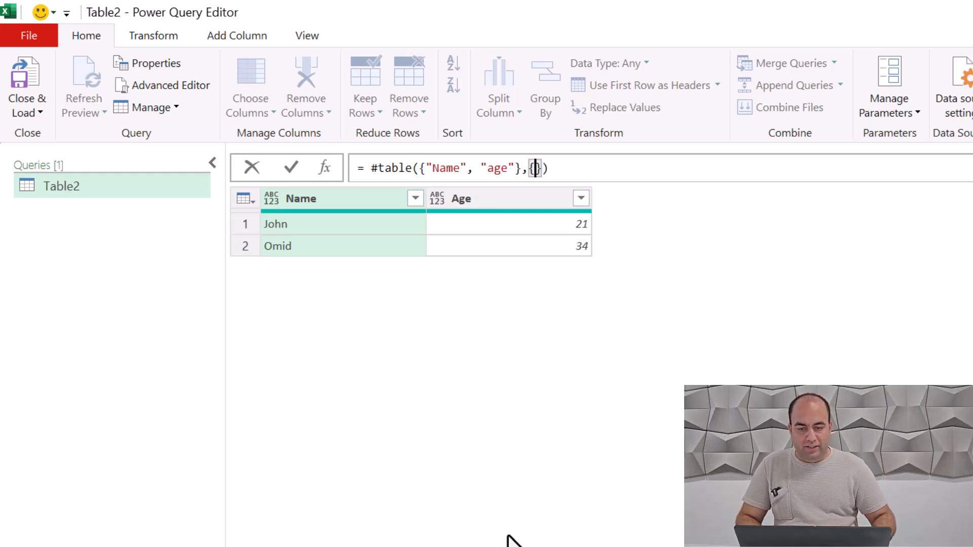
pyautogui.write('{')
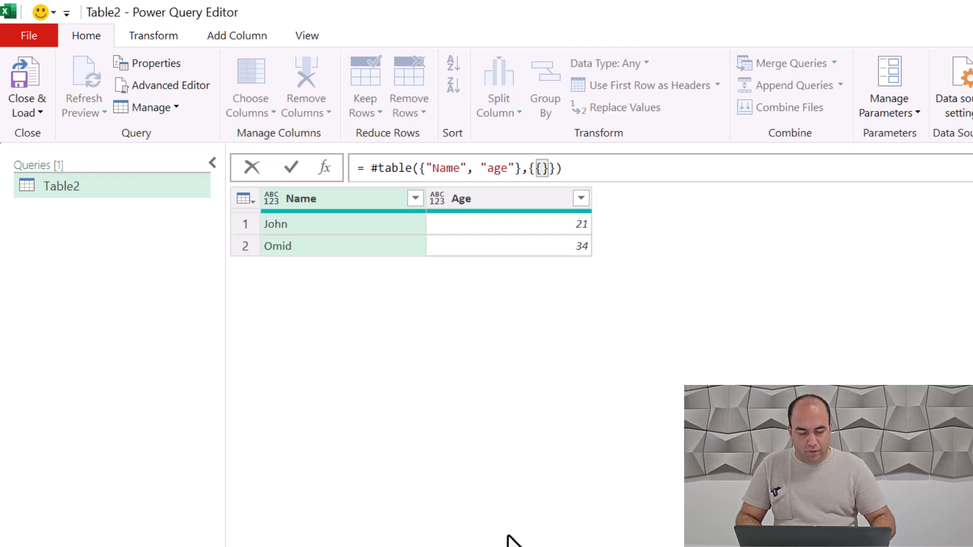
pyautogui.write('"john"')
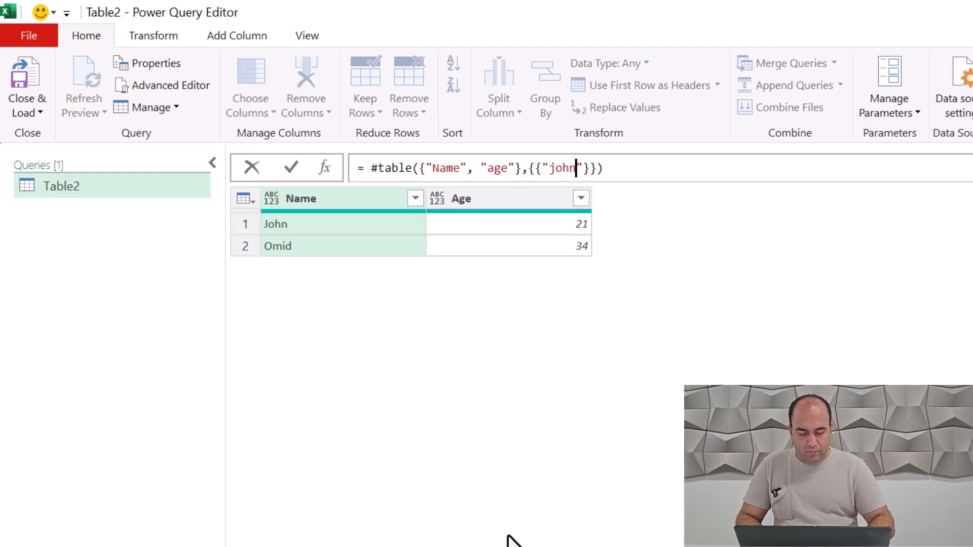
pyautogui.write(',21}')
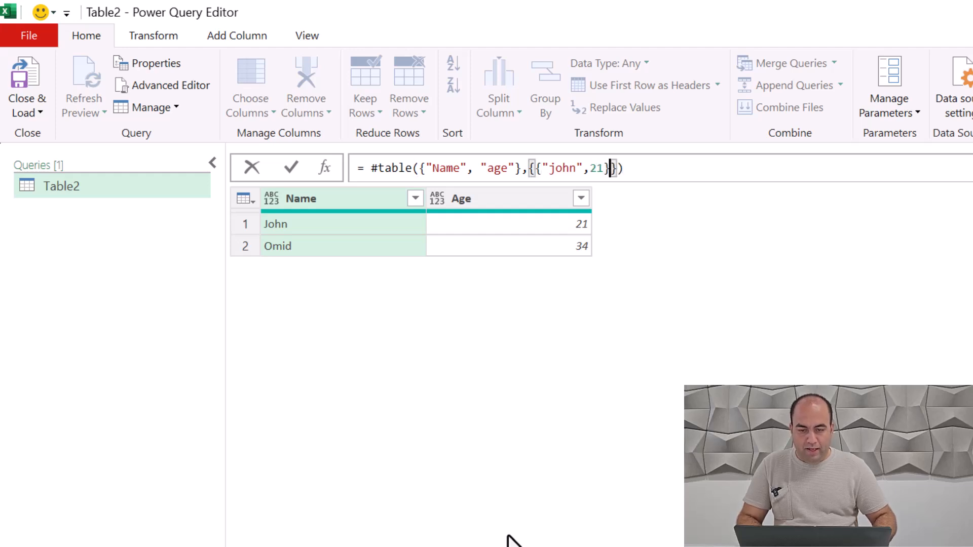
pyautogui.write(',{"Omid",34')
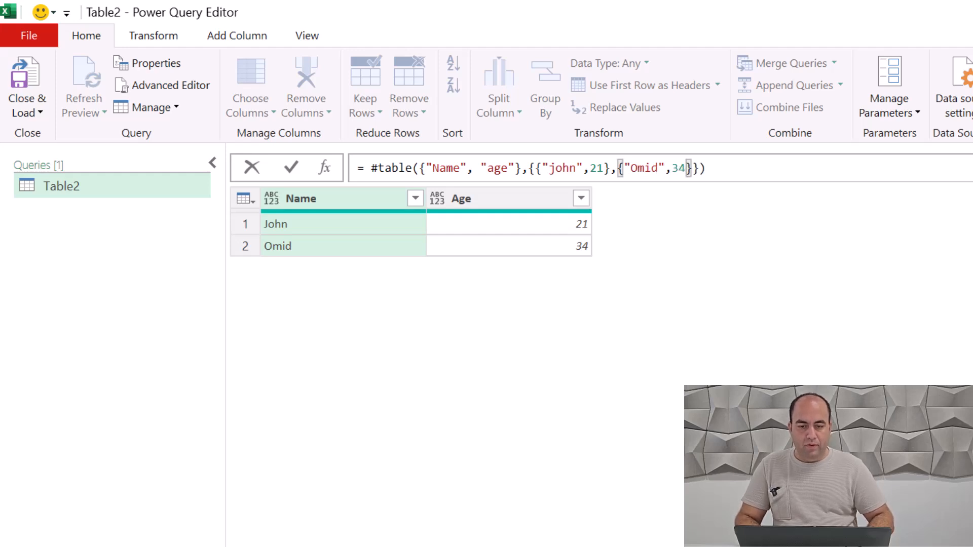
# Step: Complete the #table formula with two nested row lists, pairing the first preview row's name in lowercase with 21 and the second row's with 34
pyautogui.press('Return')
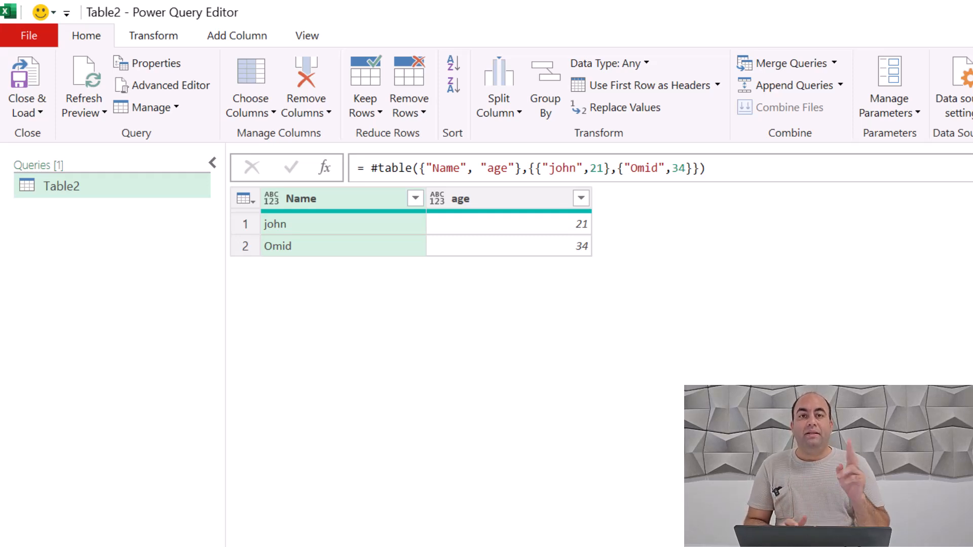
# Step: Add a new custom step and replace its default reference with a Table.FromRows call
pyautogui.click(325, 167)
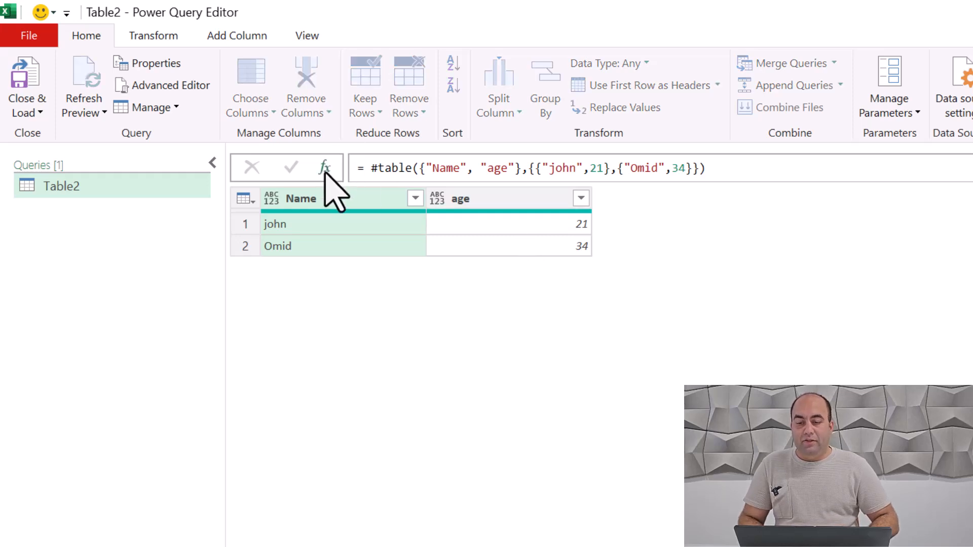
pyautogui.click(431, 169)
pyautogui.doubleClick(431, 169)
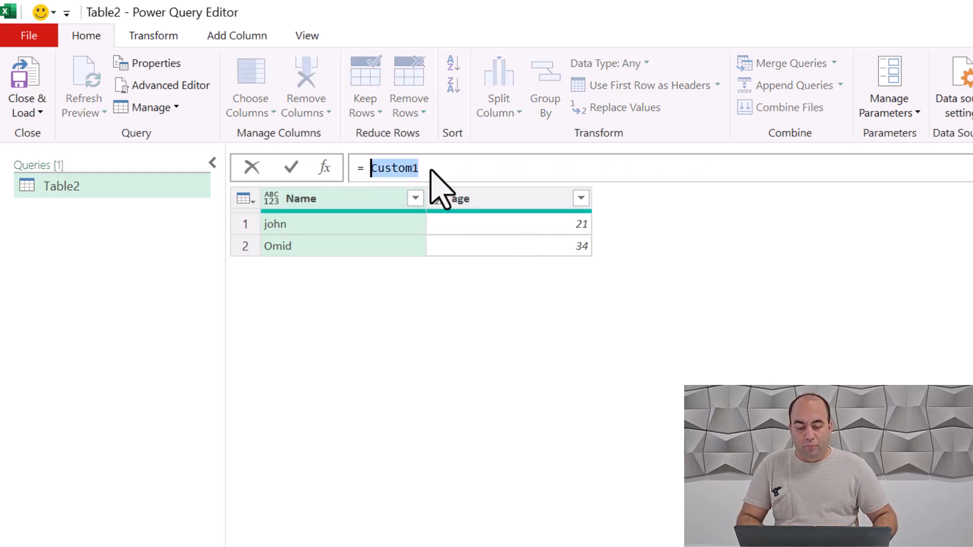
pyautogui.write('Table.F')
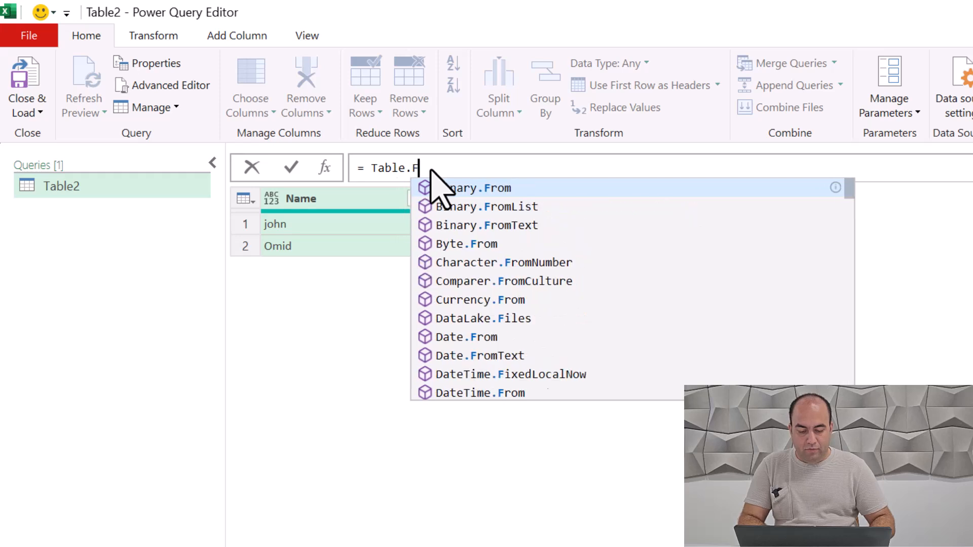
pyautogui.write('romRows(')
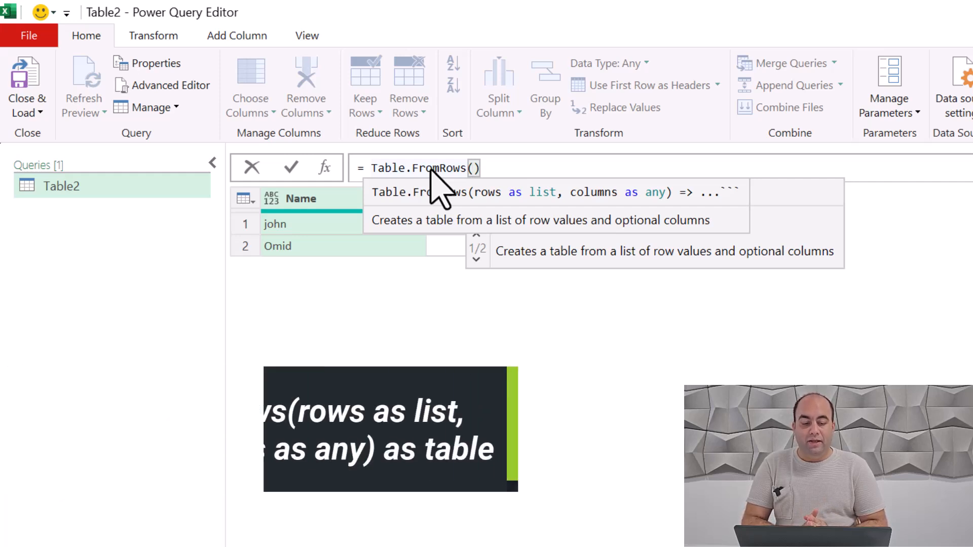
# Step: Enter the first row list inside Table.FromRows, using the name from the preview's second row and the age 34
pyautogui.write('{')
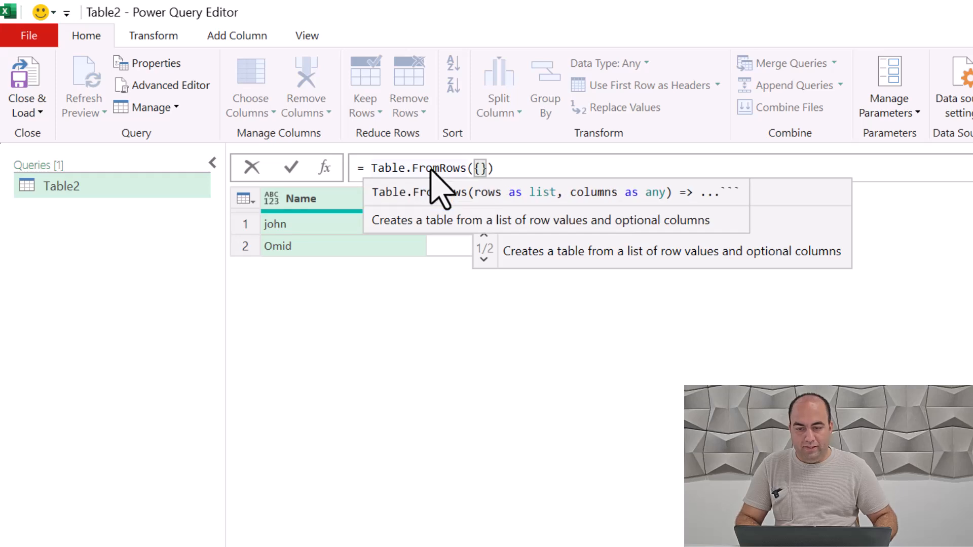
pyautogui.write('{')
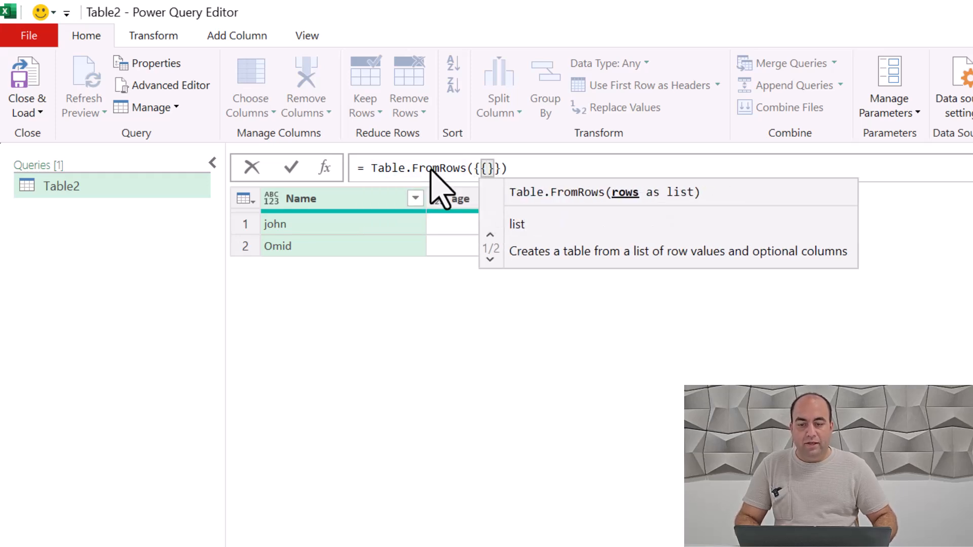
pyautogui.write('"J')
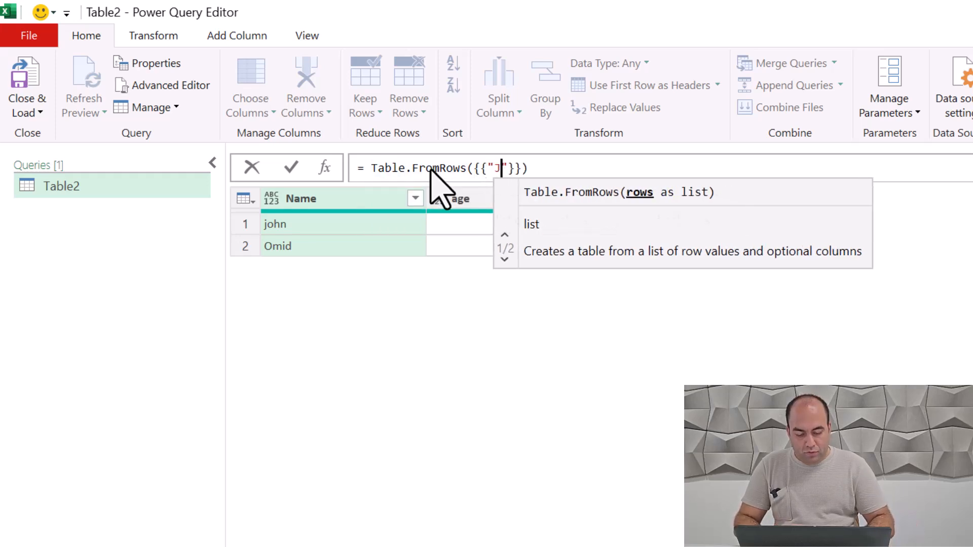
pyautogui.write('ohn",')
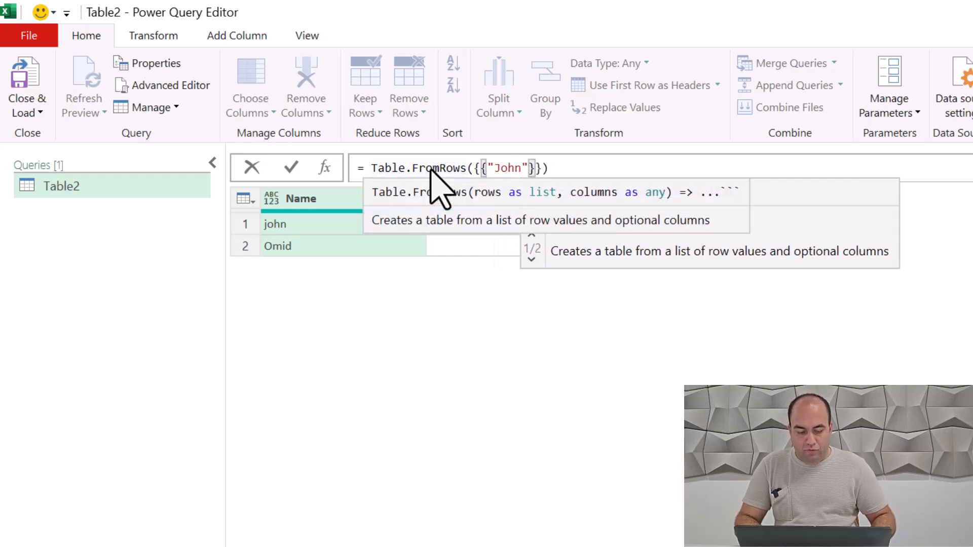
pyautogui.press('Left')
pyautogui.press('Left')
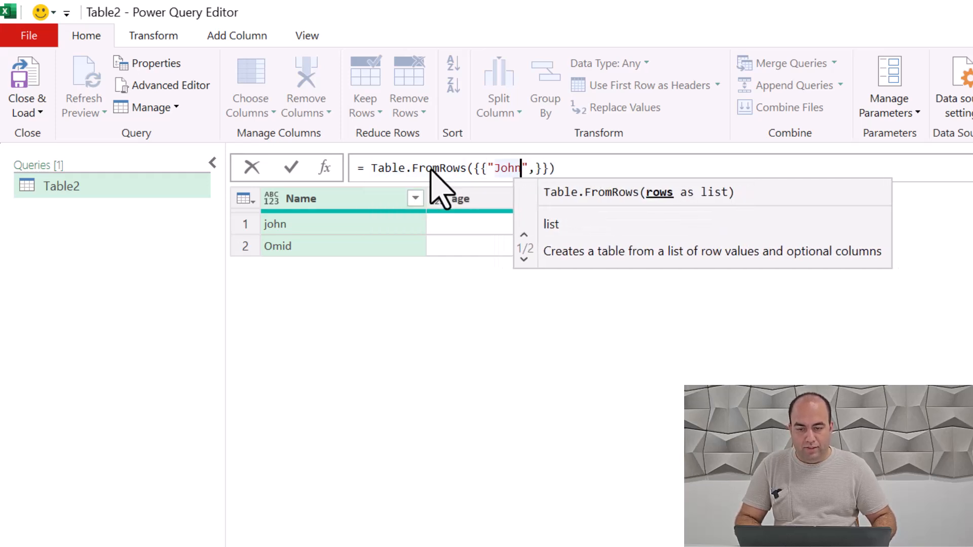
pyautogui.hotkey('ctrl', 'shift', 'Left')
pyautogui.press('BackSpace')
pyautogui.write('Omid')
pyautogui.press('Right')
pyautogui.press('Right')
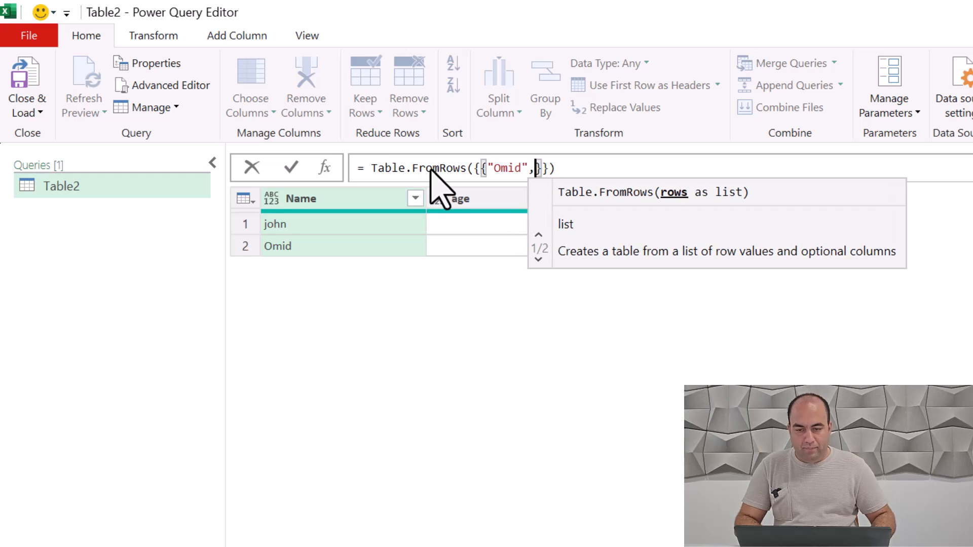
pyautogui.write('34')
pyautogui.press('Right')
# Step: Add a second row list to Table.FromRows with the other person's name, capitalized, and the age 21
pyautogui.write(',{')
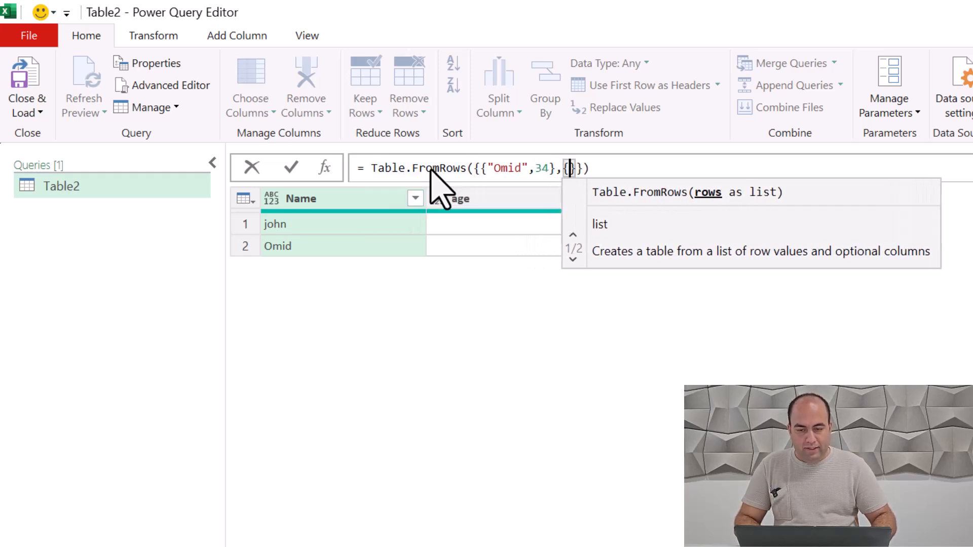
pyautogui.write('"John"')
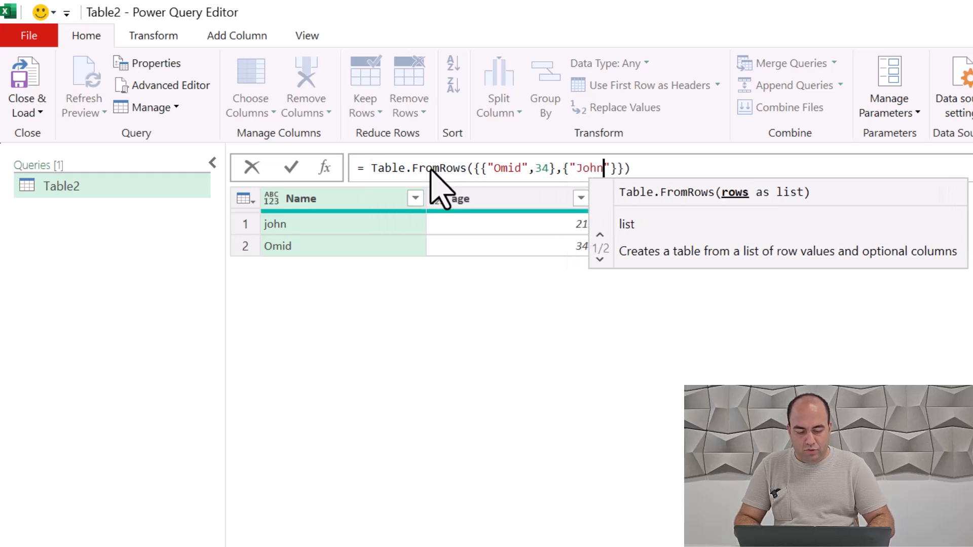
pyautogui.write(',21')
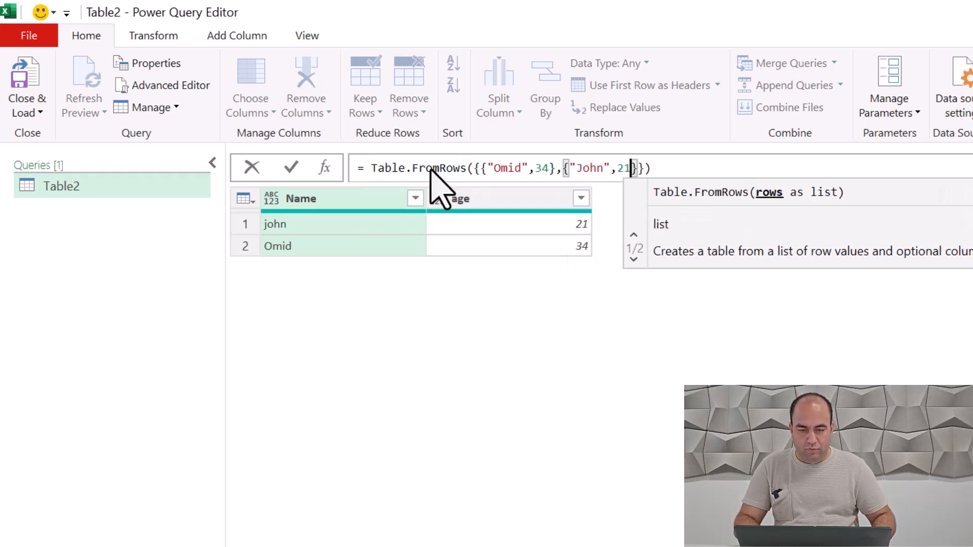
pyautogui.press('Right')
pyautogui.press('Right')
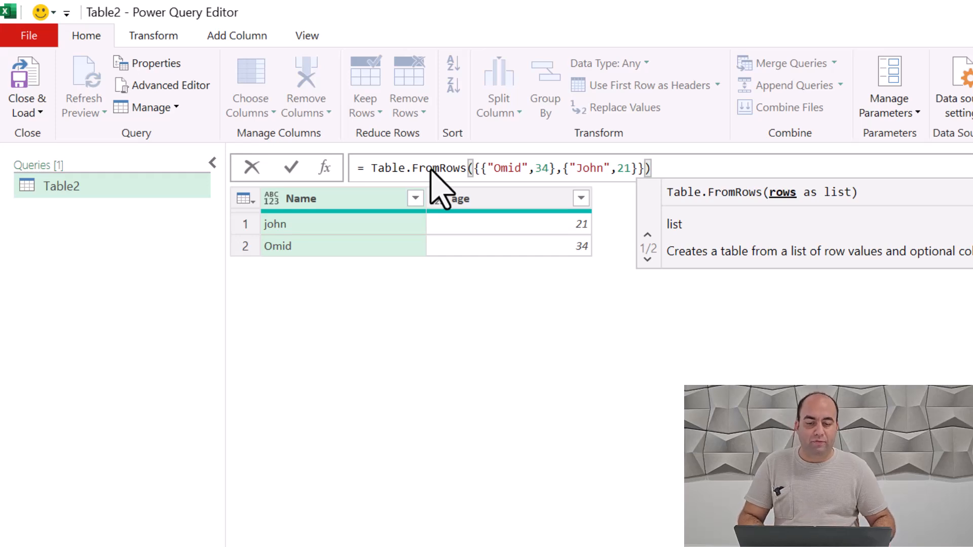
# Step: Supply {"Name","age"} as the columns argument of Table.FromRows and commit the formula
pyautogui.write(',{')
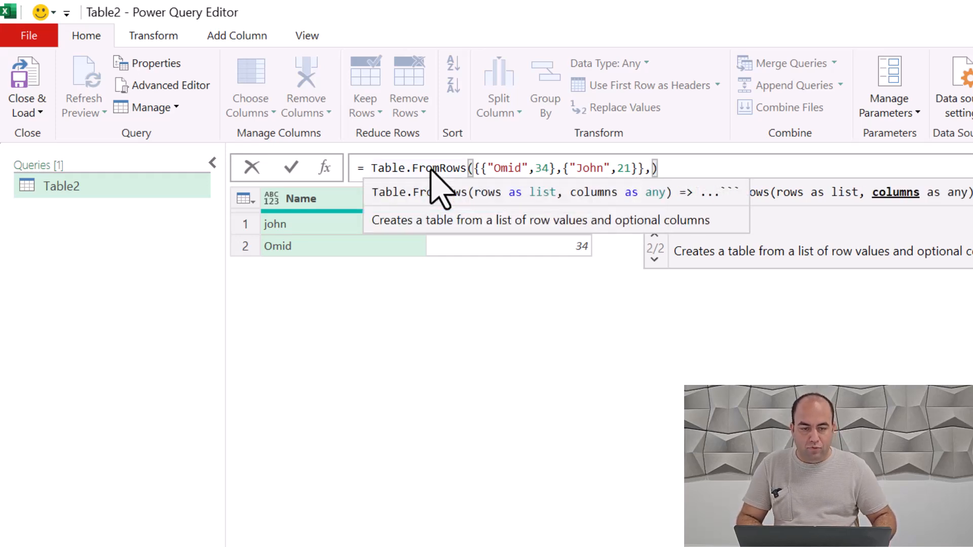
pyautogui.write('"')
pyautogui.press('BackSpace')
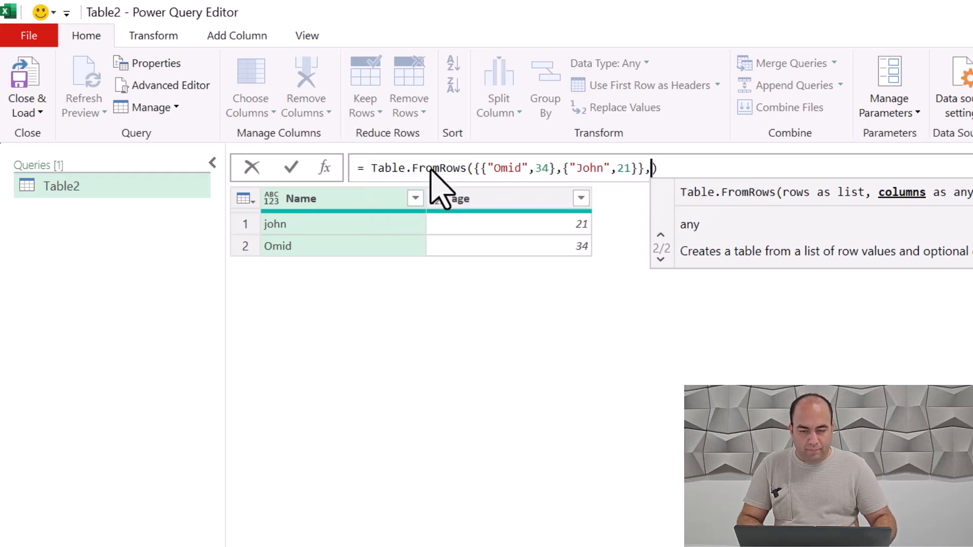
pyautogui.write('{"Nam')
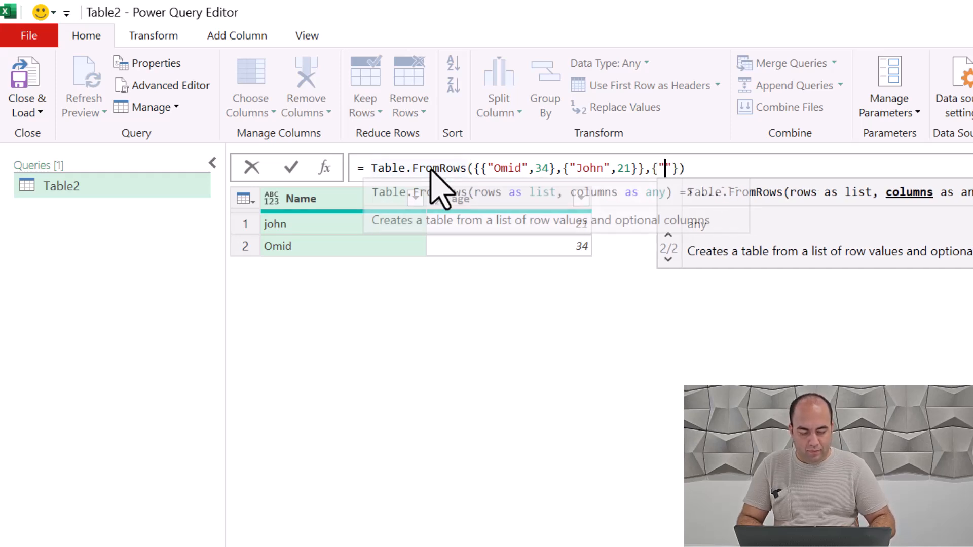
pyautogui.write('e","')
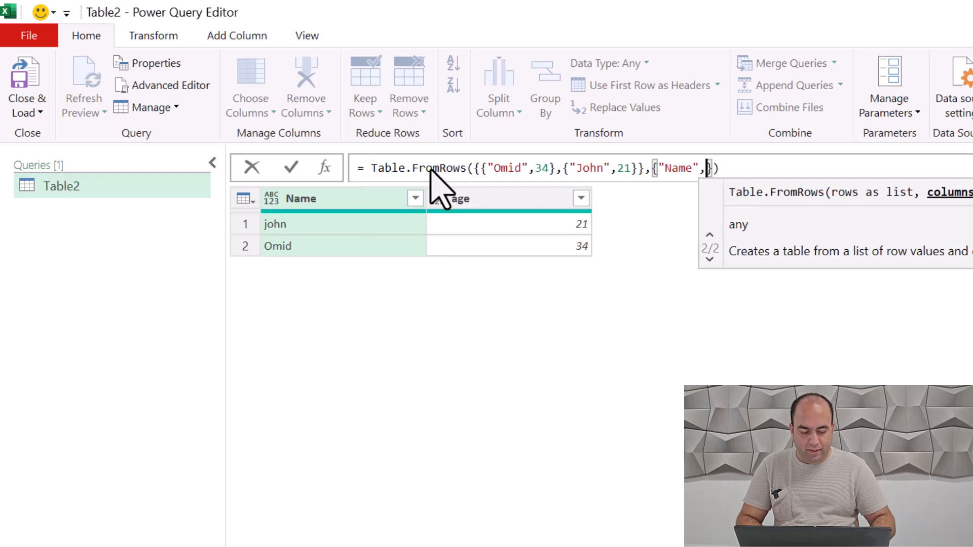
pyautogui.write('age')
pyautogui.press('Return')
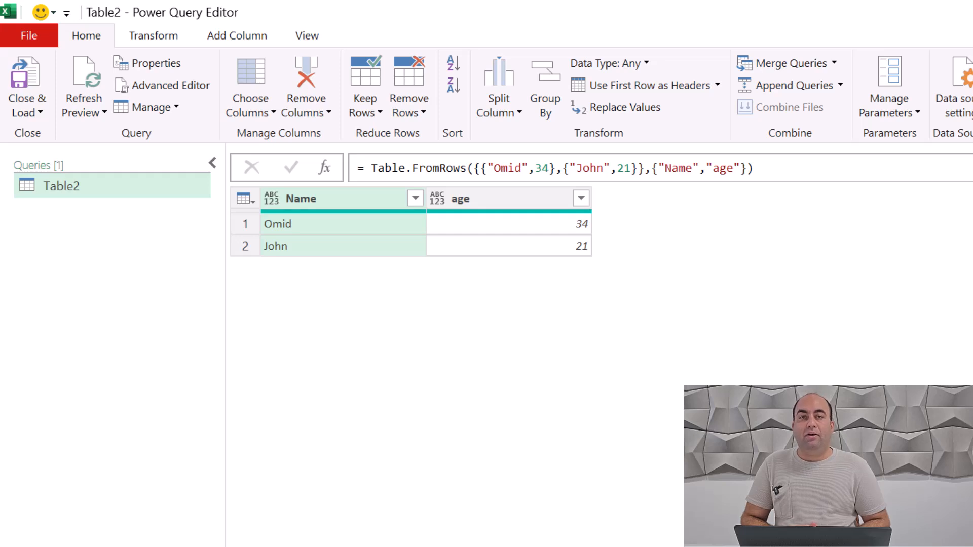
# Step: Add a new custom step and replace its default reference with a Table.FromColumns call
pyautogui.click(325, 169)
pyautogui.doubleClick(404, 169)
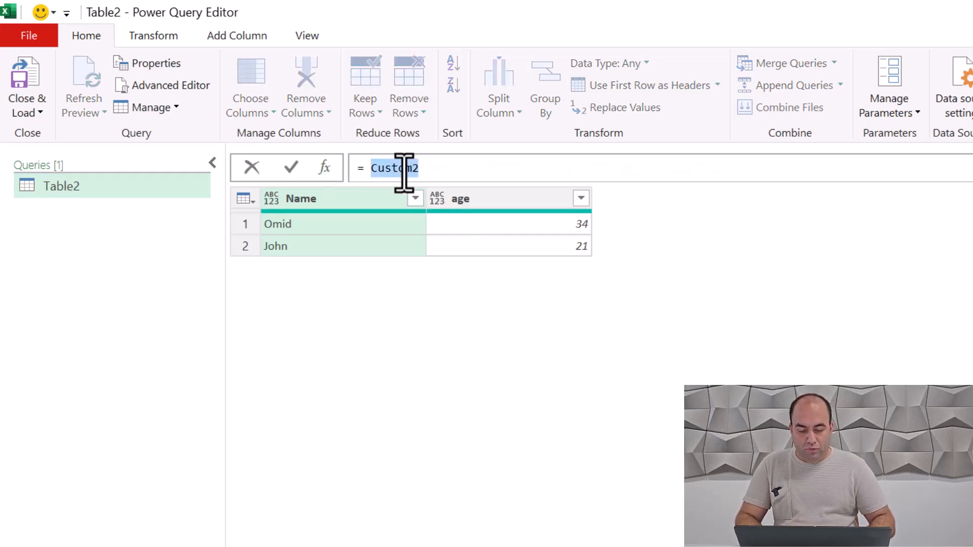
pyautogui.press('BackSpace')
pyautogui.write('Table.FromColumns')
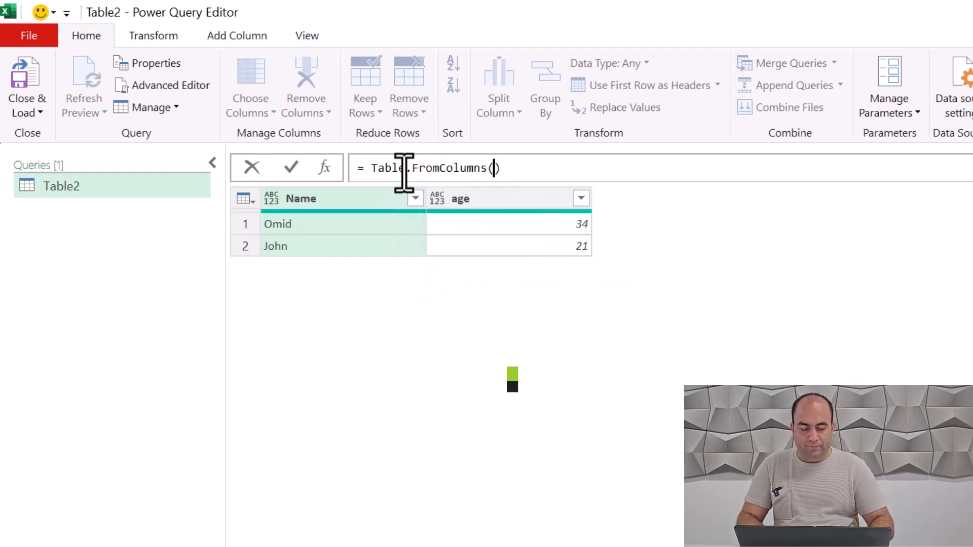
pyautogui.write('(')
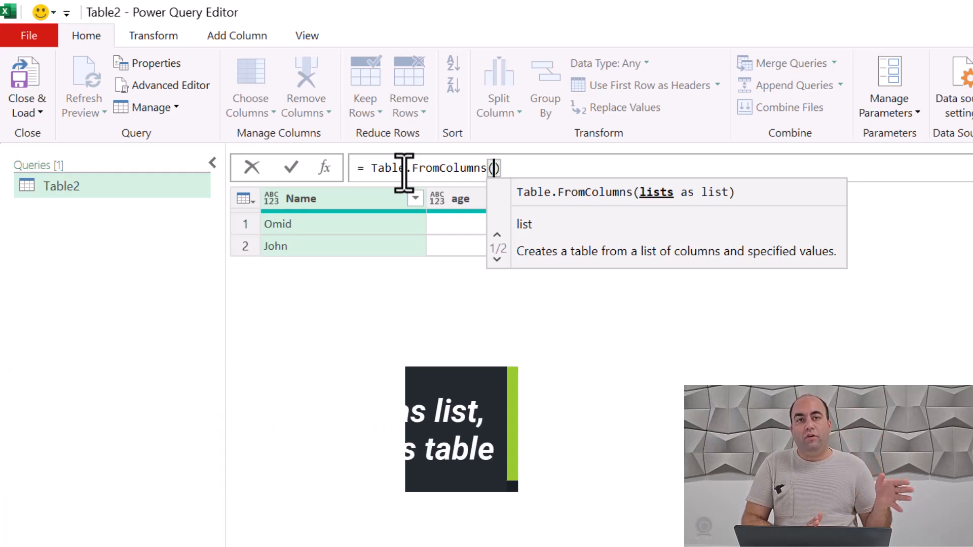
# Step: Enter the first column list inside Table.FromColumns, with the preview's second-row name followed by its first-row name
pyautogui.write('{')
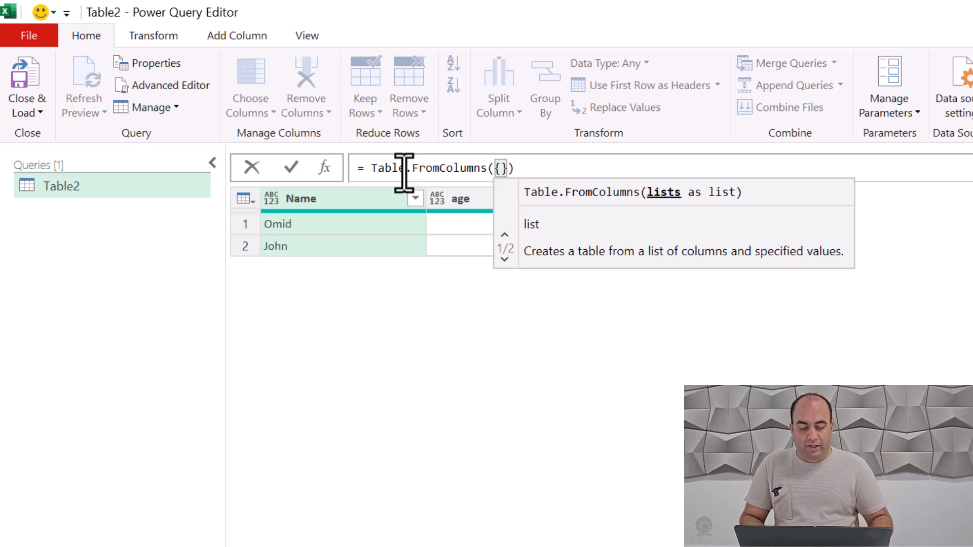
pyautogui.write('{')
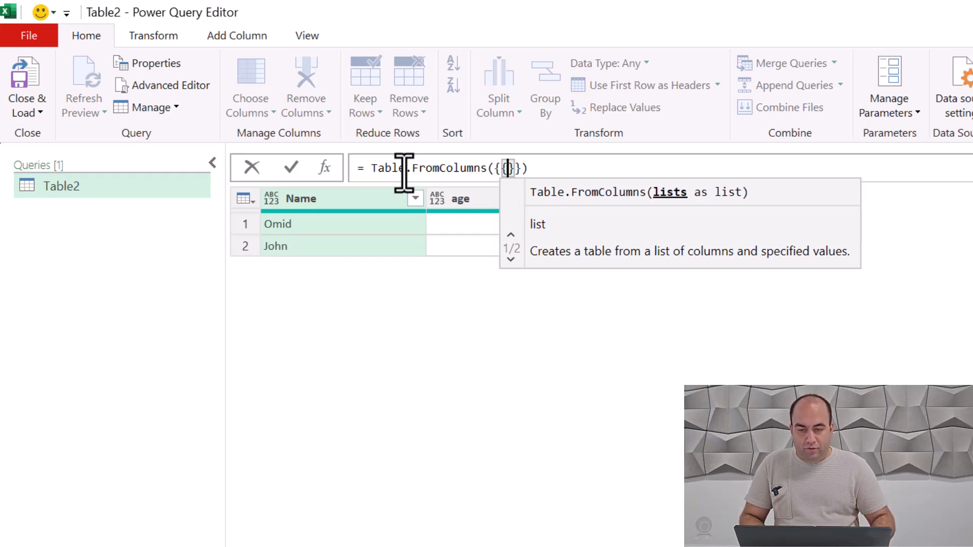
pyautogui.write('"John')
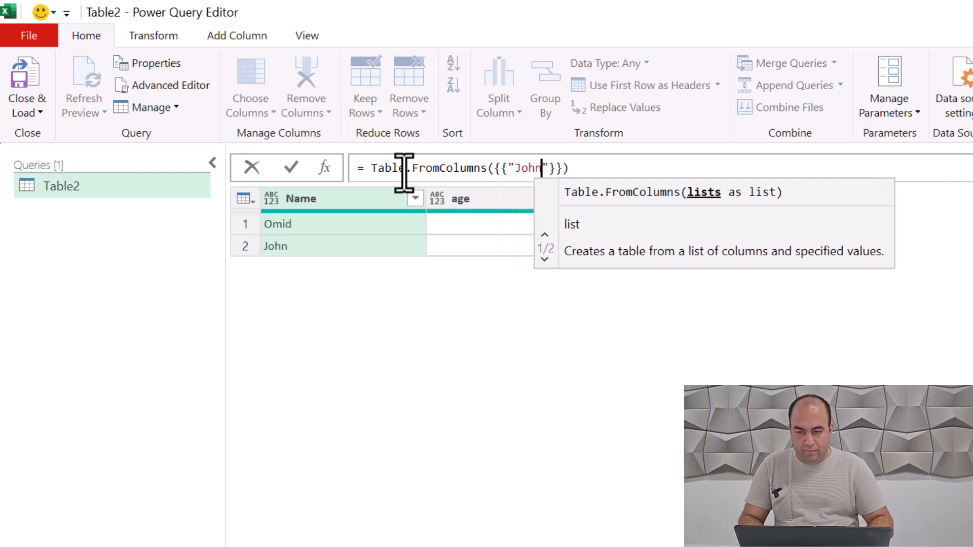
pyautogui.write('","O')
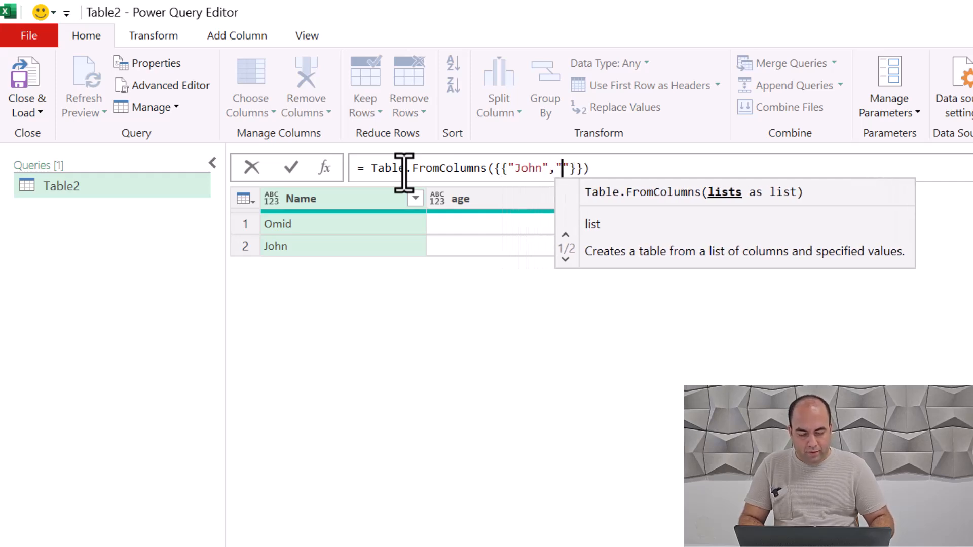
pyautogui.write('mid"}')
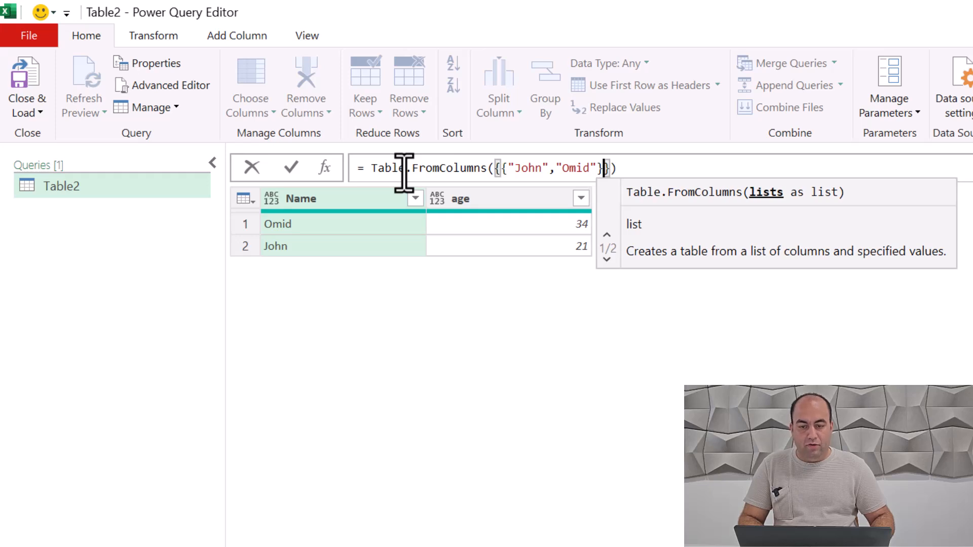
pyautogui.write(',')
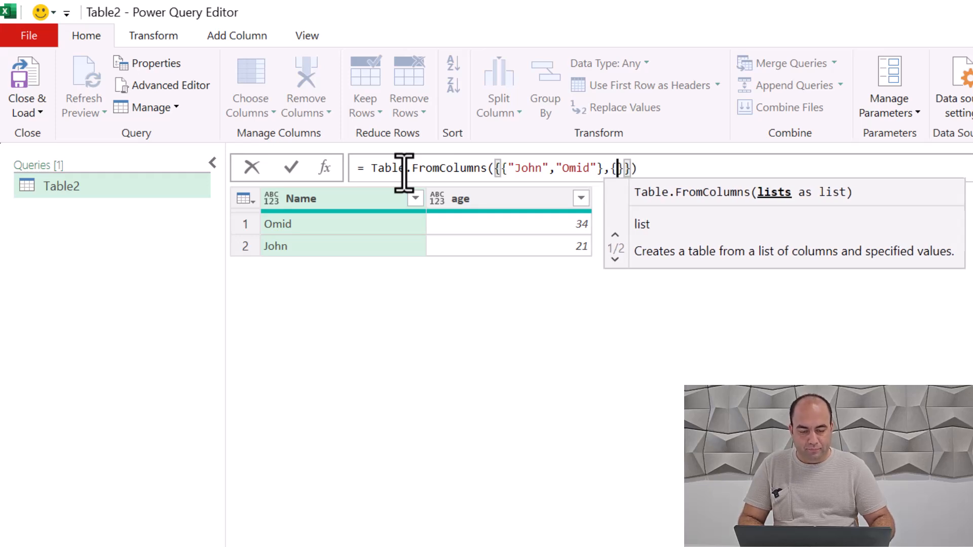
pyautogui.write('{21,34}')
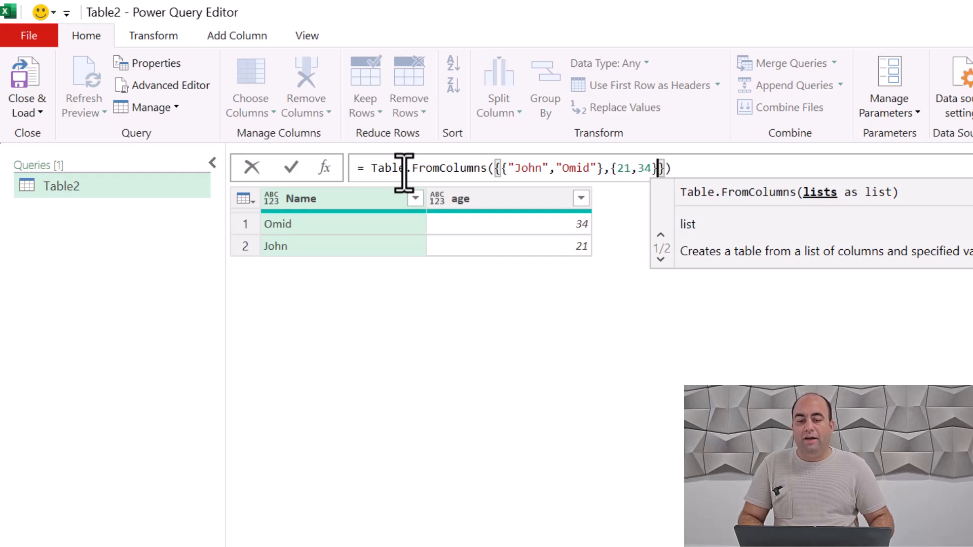
pyautogui.write('},')
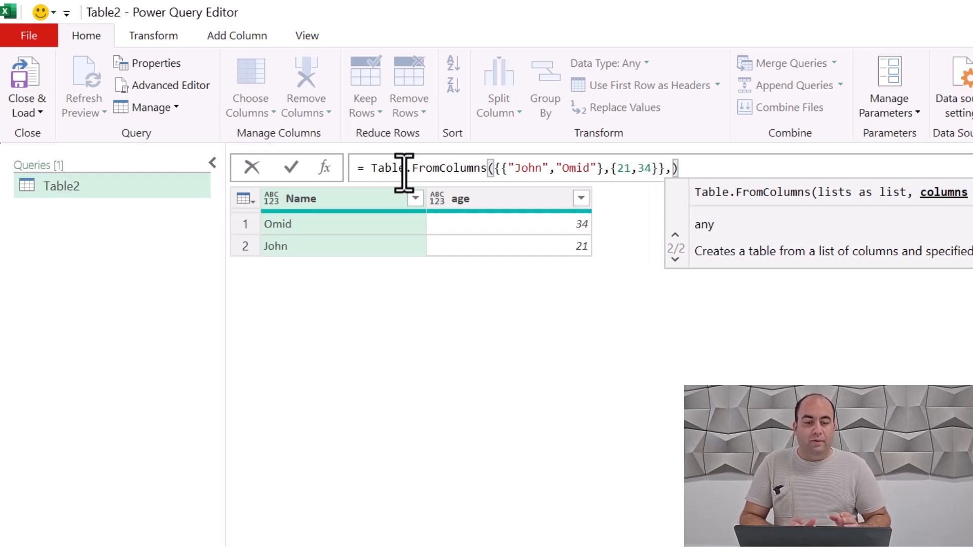
pyautogui.write('""')
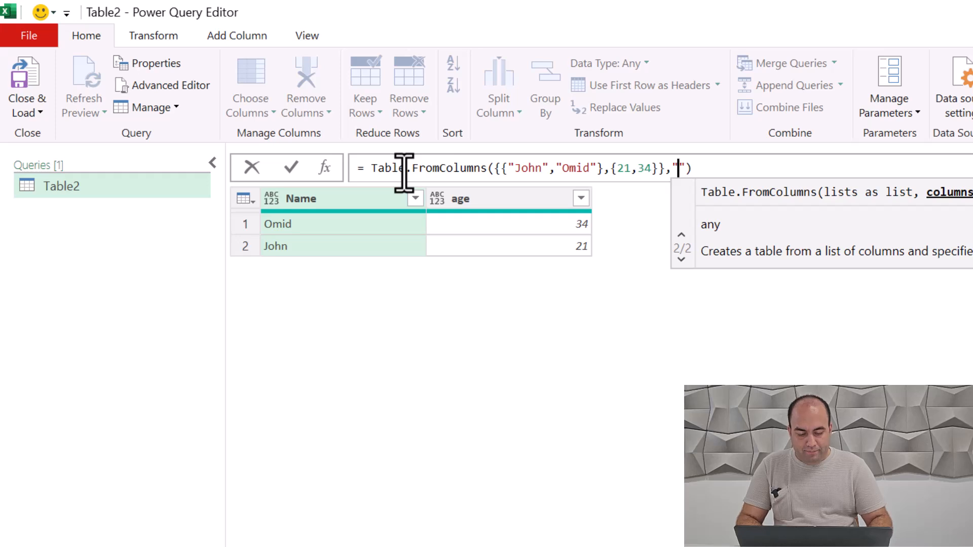
# Step: Supply {"Name","age"} as the columns argument of Table.FromColumns and commit the formula
pyautogui.press('BackSpace')
pyautogui.press('BackSpace')
pyautogui.write('{')
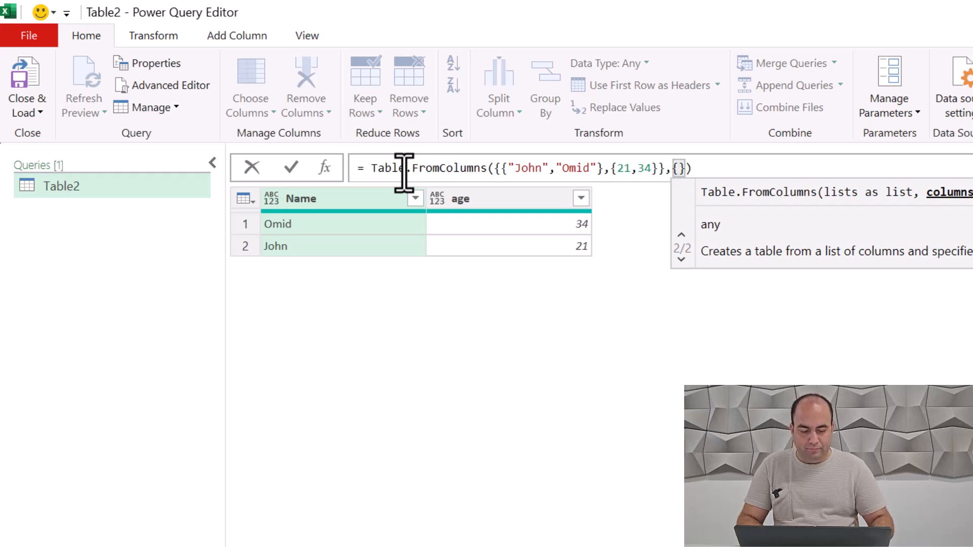
pyautogui.write('"Name')
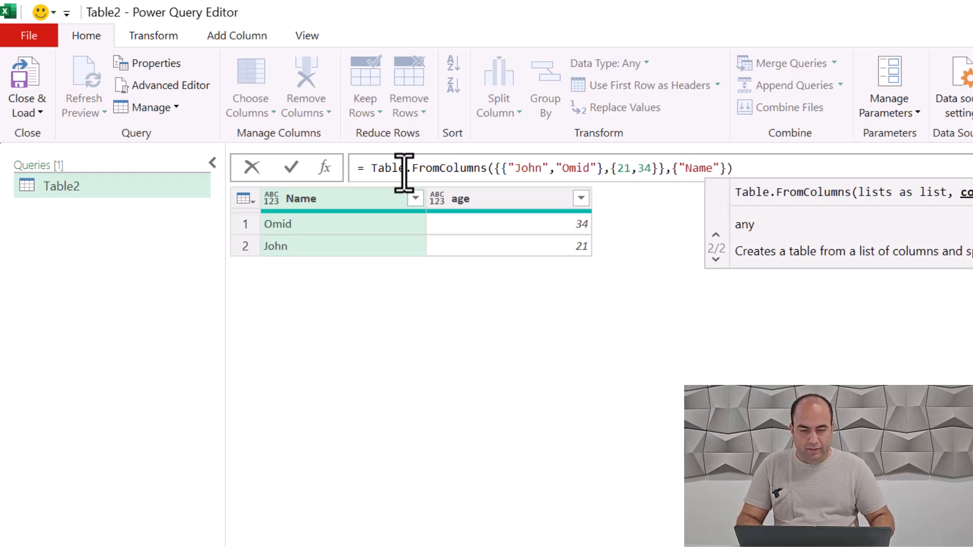
pyautogui.write('",An')
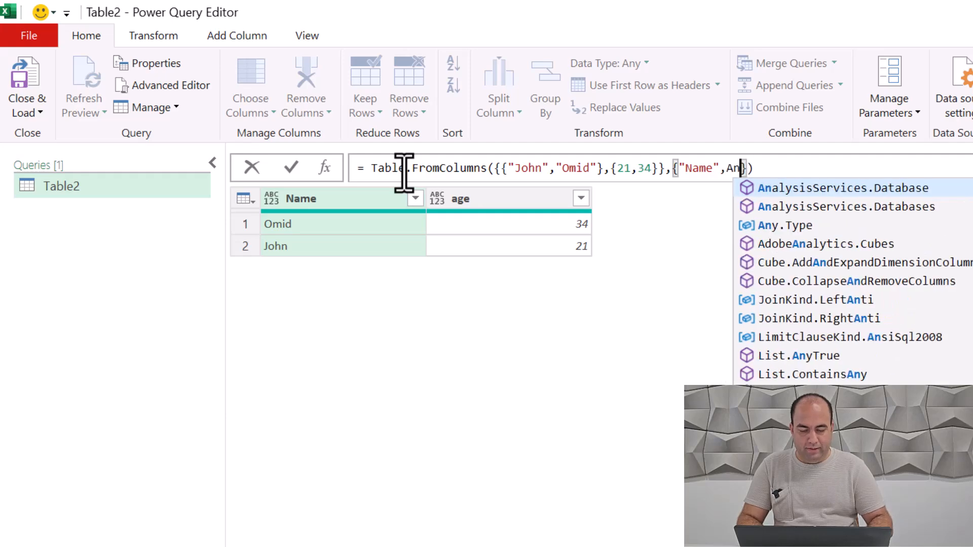
pyautogui.press('BackSpace')
pyautogui.press('BackSpace')
pyautogui.write('"age')
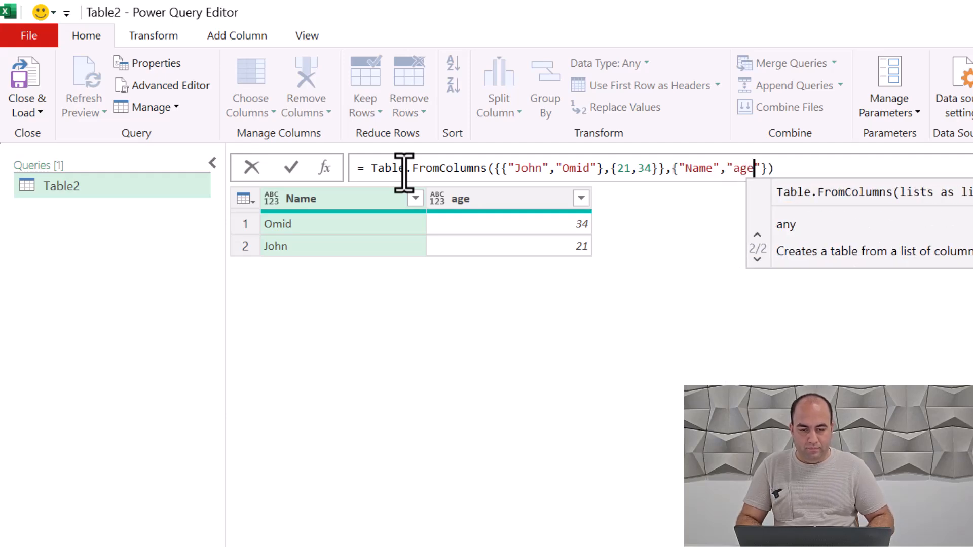
pyautogui.press('Return')
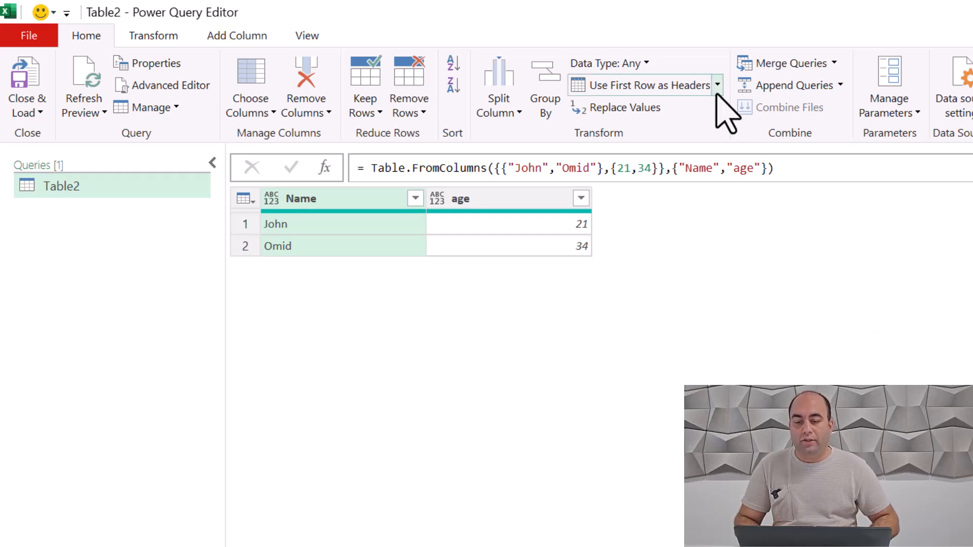
# Step: Add another custom step and replace its default reference with a Table.FromList call that opens a list argument
pyautogui.click(325, 169)
pyautogui.click(397, 168)
pyautogui.doubleClick(400, 167)
pyautogui.write('L')
pyautogui.press('BackSpace')
pyautogui.write('Table.From')
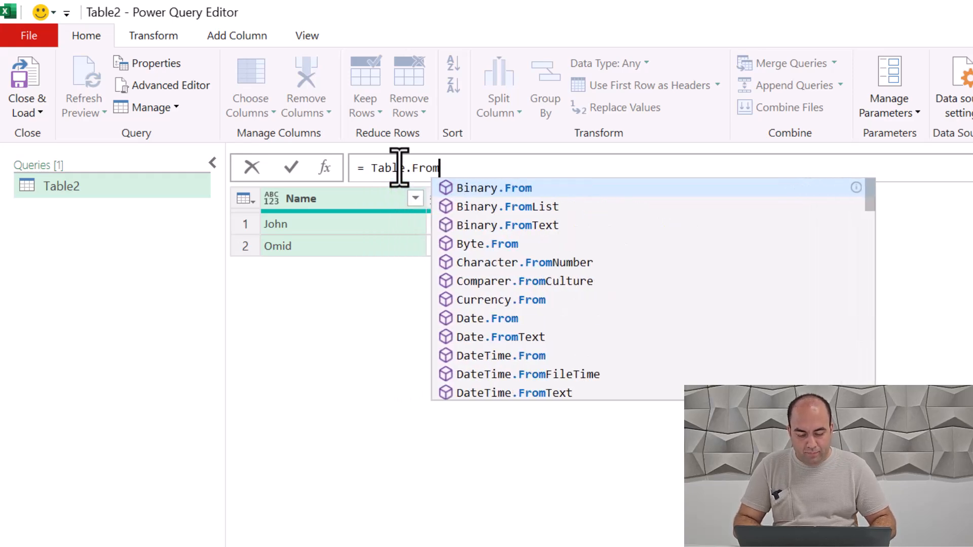
pyautogui.write('List({')
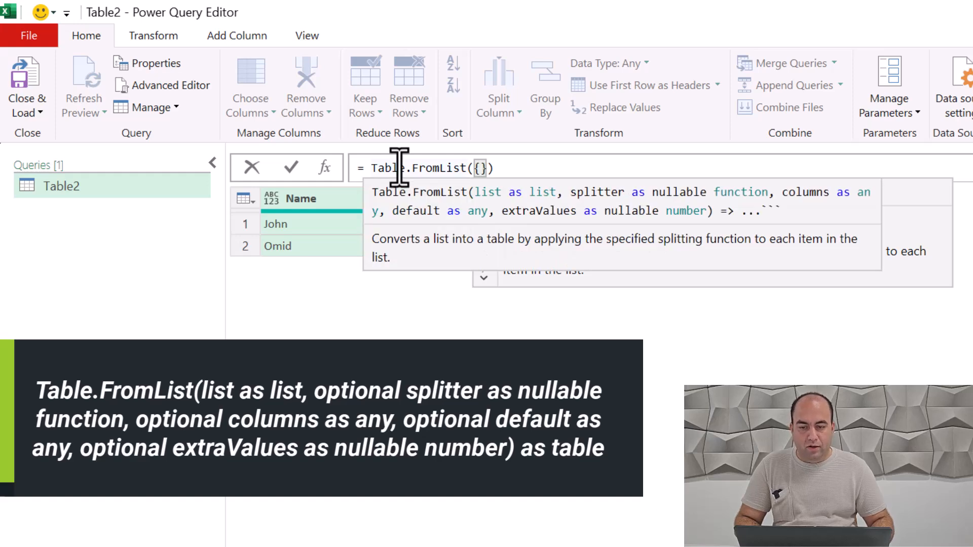
pyautogui.write('{1,')
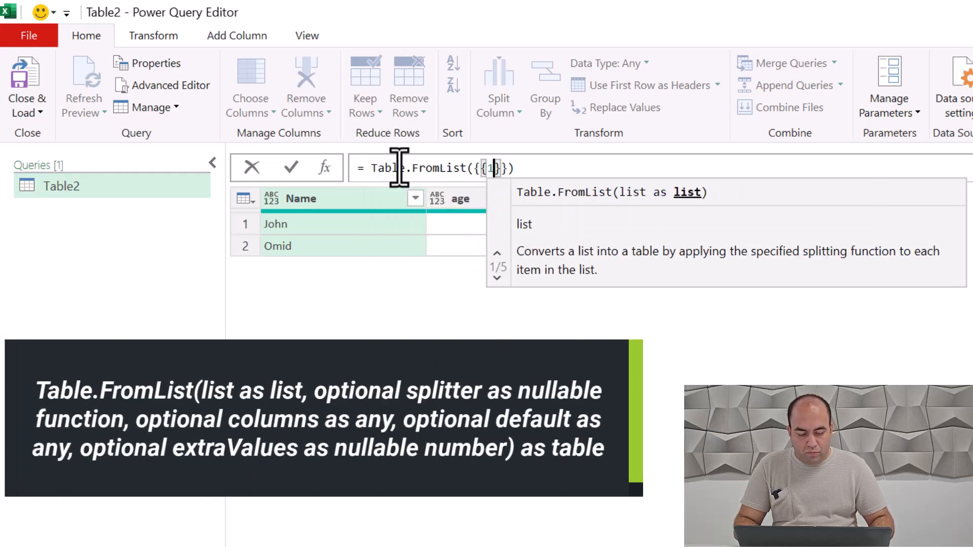
pyautogui.write('.5}},')
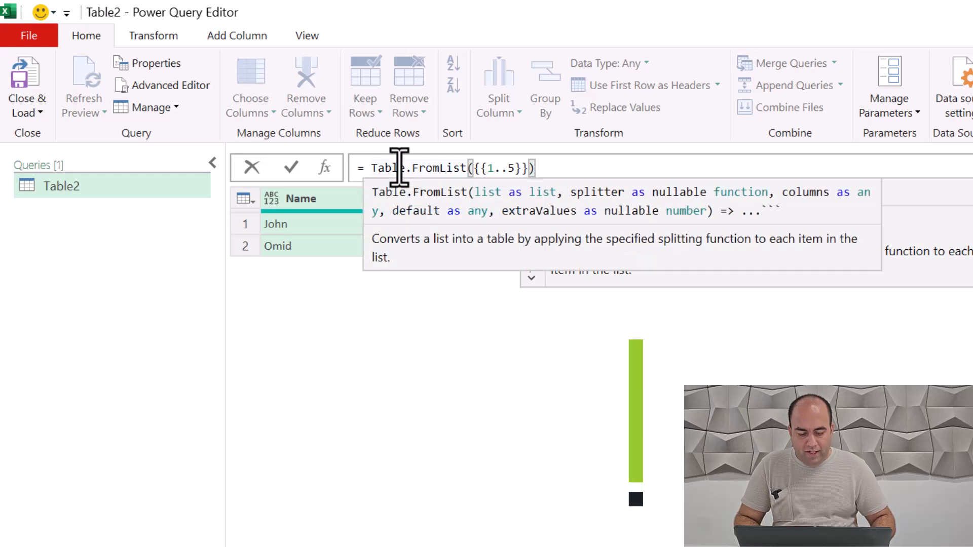
pyautogui.write('Splitt')
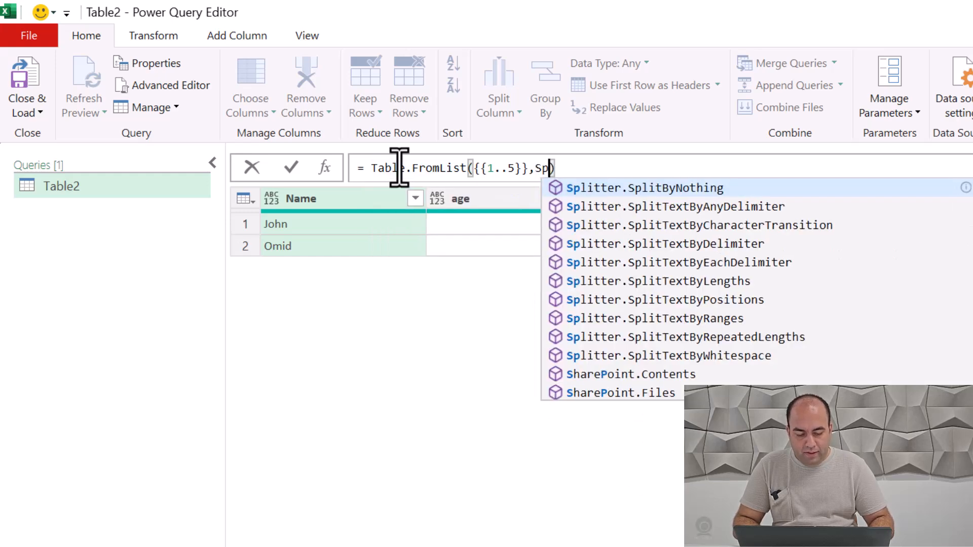
# Step: Give Table.FromList the nested list {{1..5}} and Splitter.SplitByNothing(), commit it, and preview the List cell's contents
pyautogui.press('Tab')
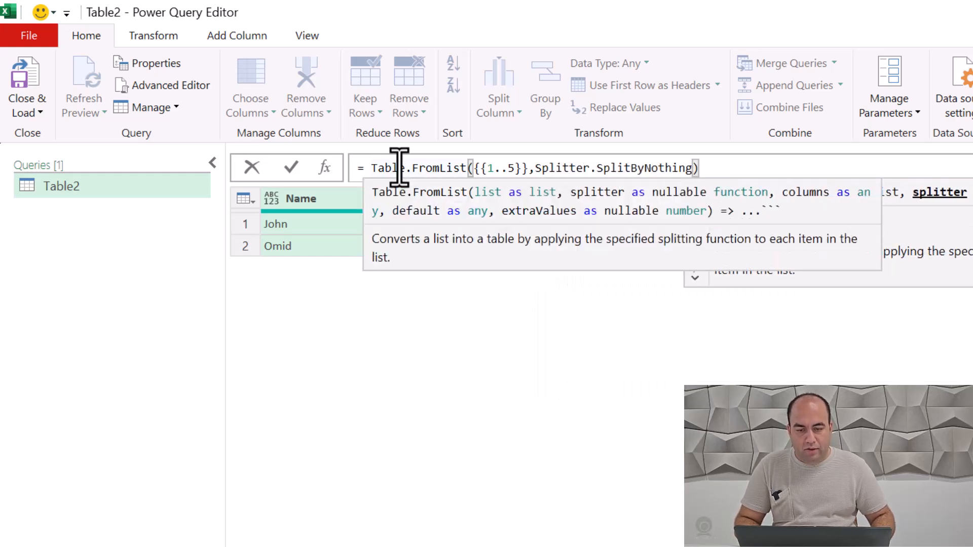
pyautogui.write('()')
pyautogui.press('Return')
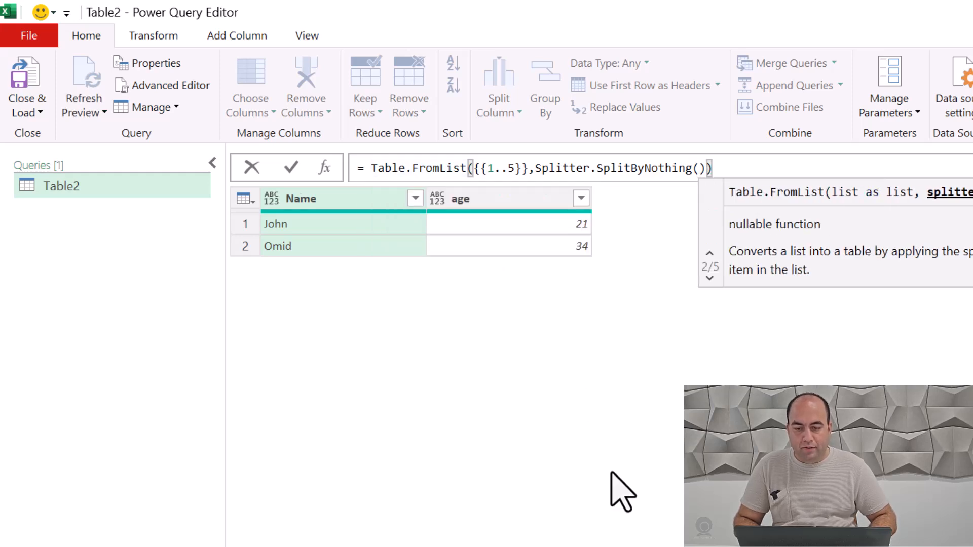
pyautogui.click(334, 224)
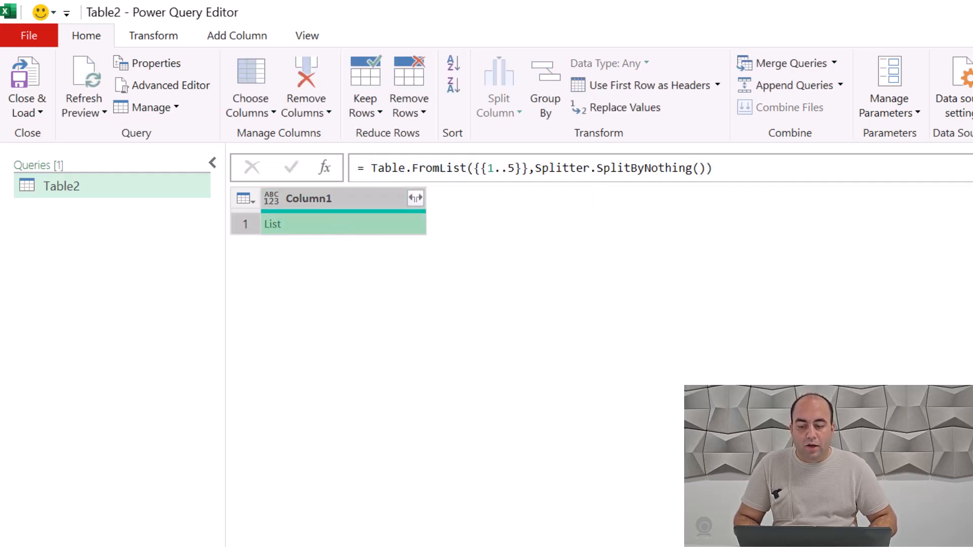
pyautogui.moveTo(385, 517); pyautogui.dragTo(383, 393)
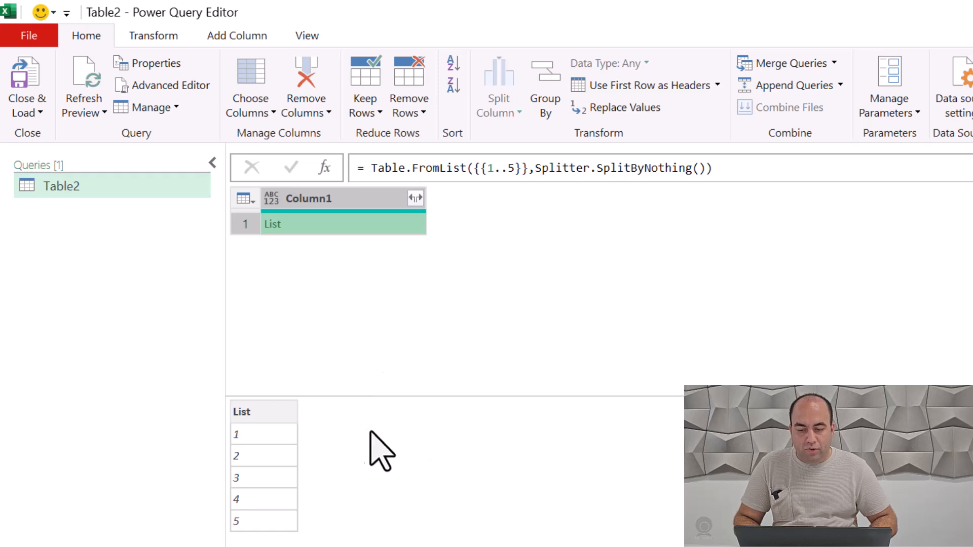
# Step: Replace the Splitter.SplitByNothing() argument of Table.FromList with each _ and commit the formula
pyautogui.click(705, 168)
pyautogui.hotkey('ctrl', 'shift', 'Left')
pyautogui.hotkey('ctrl', 'shift', 'Left')
pyautogui.hotkey('ctrl', 'shift', 'Left')
pyautogui.hotkey('ctrl', 'shift', 'Left')
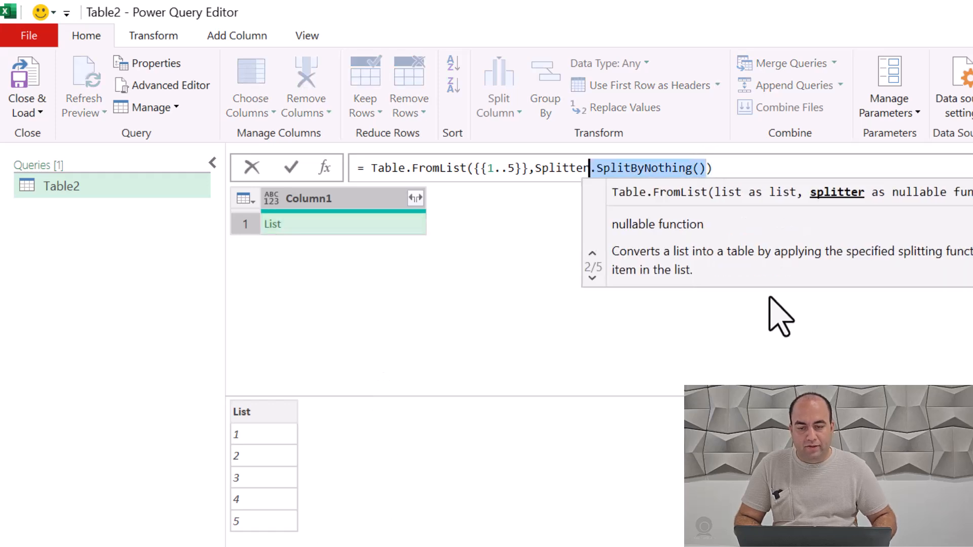
pyautogui.press('BackSpace')
pyautogui.write('each _')
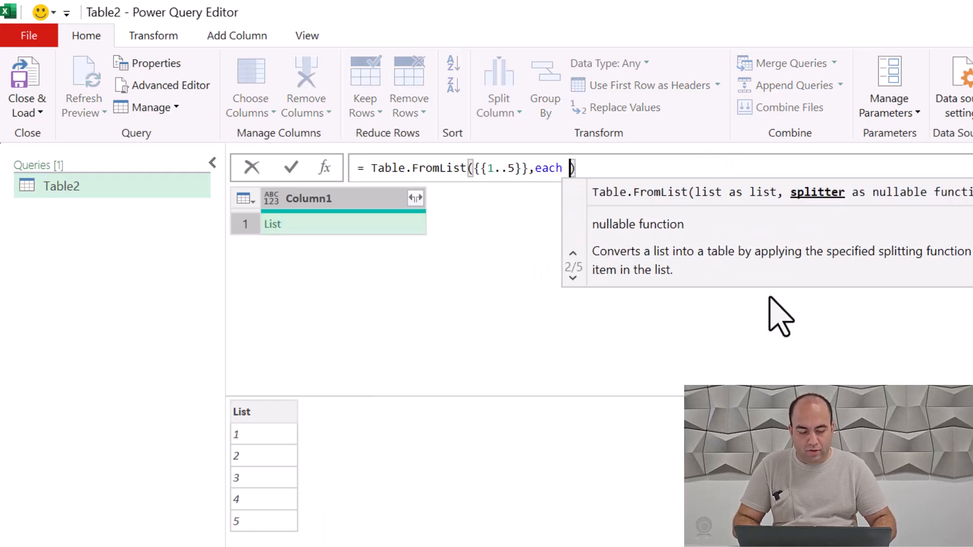
pyautogui.press('Return')
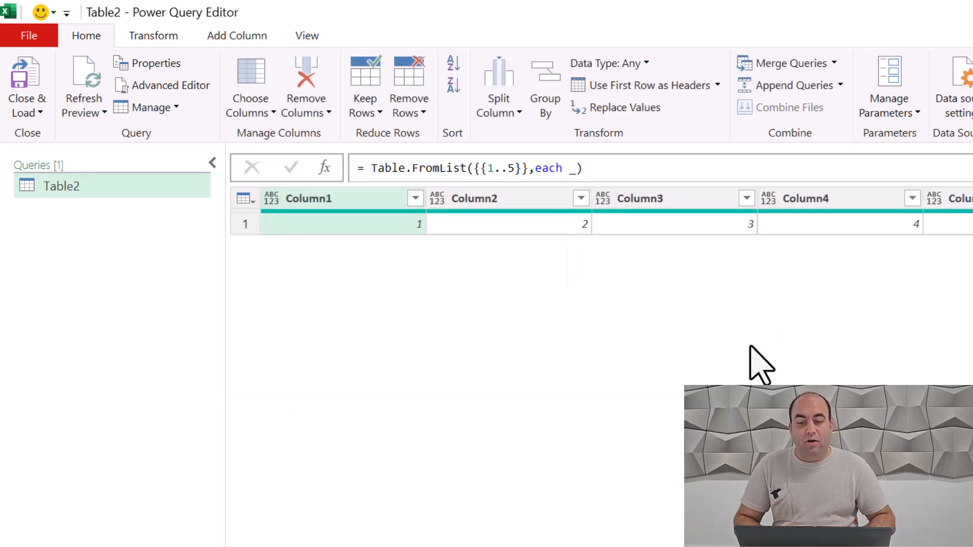
# Step: Remove the outer braces from the nested list in Table.FromList so the first argument reads {1..5}
pyautogui.click(527, 168)
pyautogui.press('BackSpace')
pyautogui.press('Left')
pyautogui.press('Left')
pyautogui.press('Left')
pyautogui.press('Left')
pyautogui.press('Left')
pyautogui.press('BackSpace')
pyautogui.press('Right')
pyautogui.press('Right')
pyautogui.press('Right')
pyautogui.press('Right')
pyautogui.press('Right')
pyautogui.press('Right')
pyautogui.press('Right')
pyautogui.press('Right')
pyautogui.press('Right')
pyautogui.press('Right')
pyautogui.press('Right')
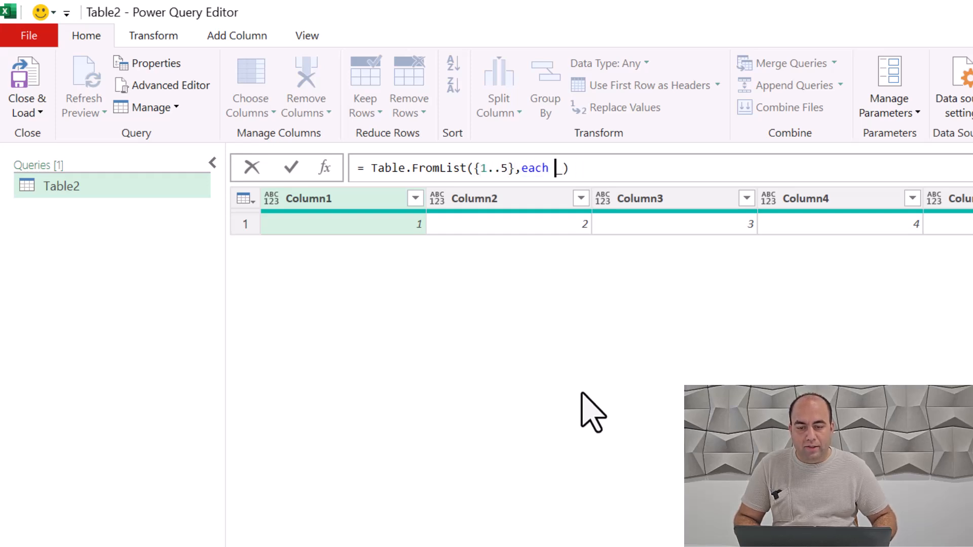
# Step: Change the splitter function in Table.FromList to each {_,_+1} and commit the formula
pyautogui.write('{')
pyautogui.press('Right')
pyautogui.write('<')
pyautogui.press('BackSpace')
pyautogui.write(',')
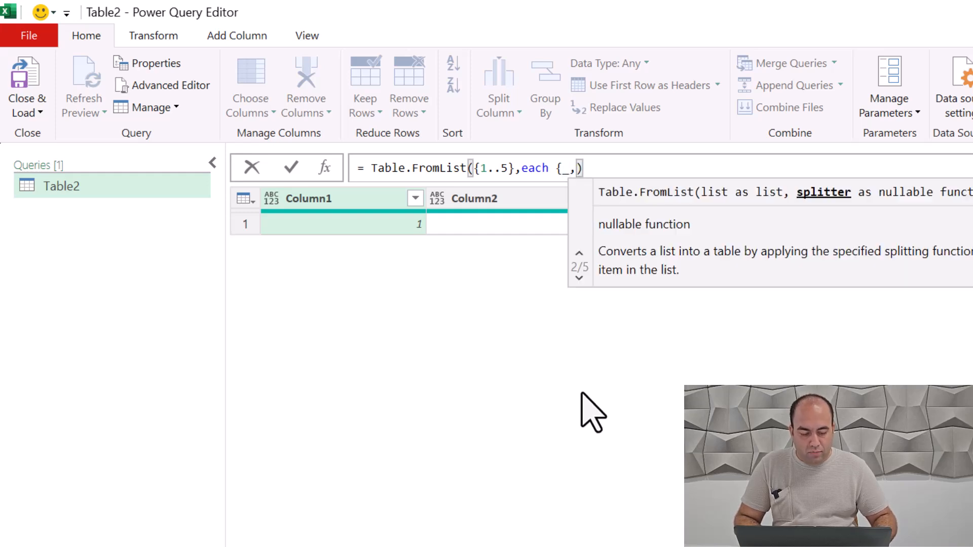
pyautogui.write('_+1')
pyautogui.write('}')
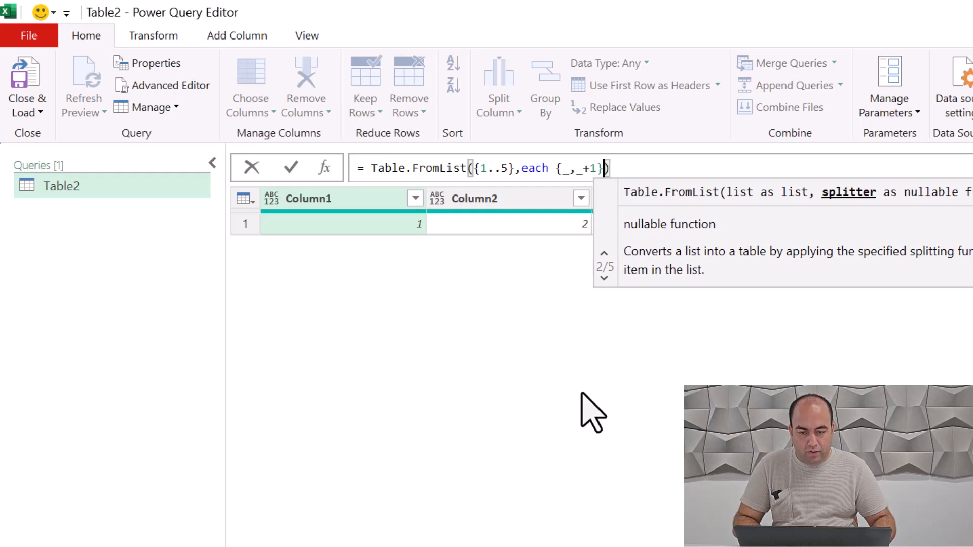
pyautogui.press('Return')
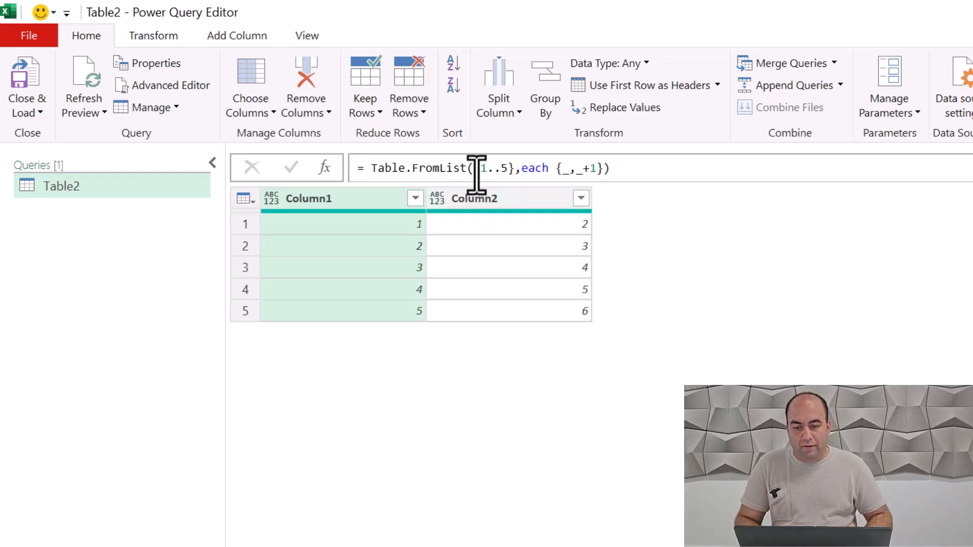
# Step: Change the splitter function in Table.FromList to each {"Row"& Text.From(_),_} and commit the formula
pyautogui.click(561, 167)
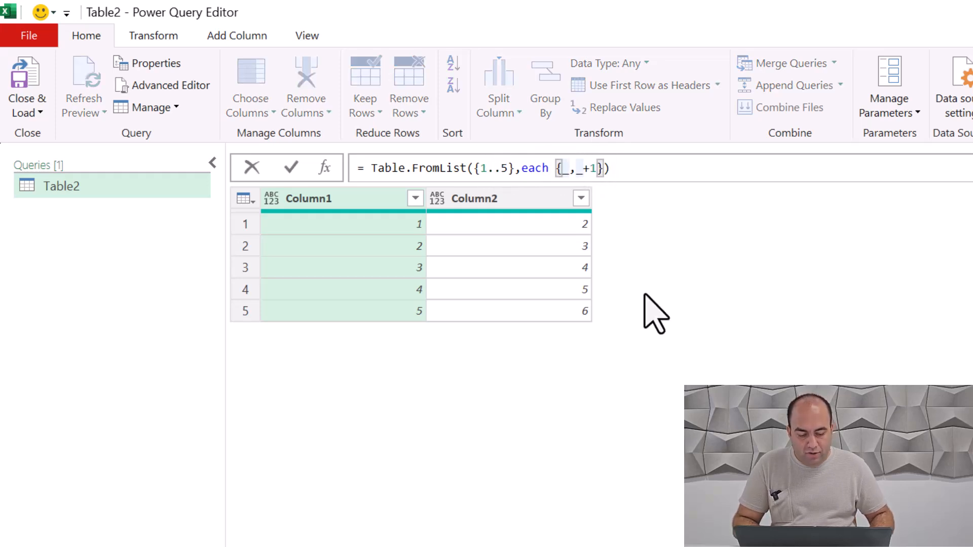
pyautogui.write('"Row')
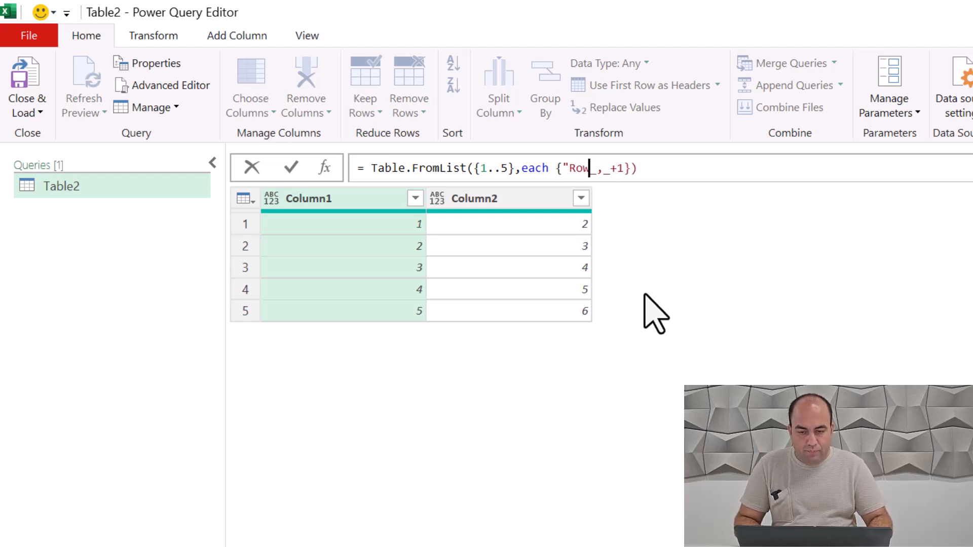
pyautogui.write('"&')
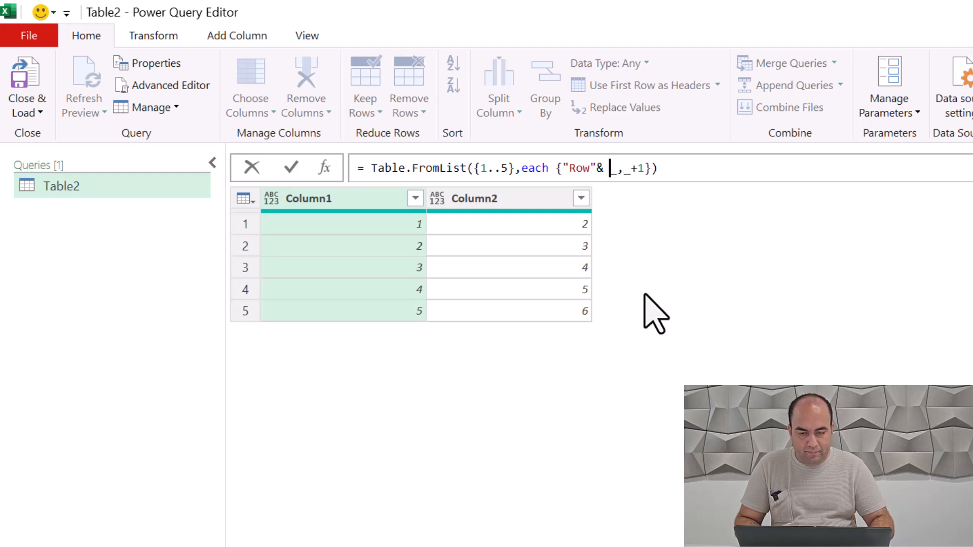
pyautogui.write(' Text.From(')
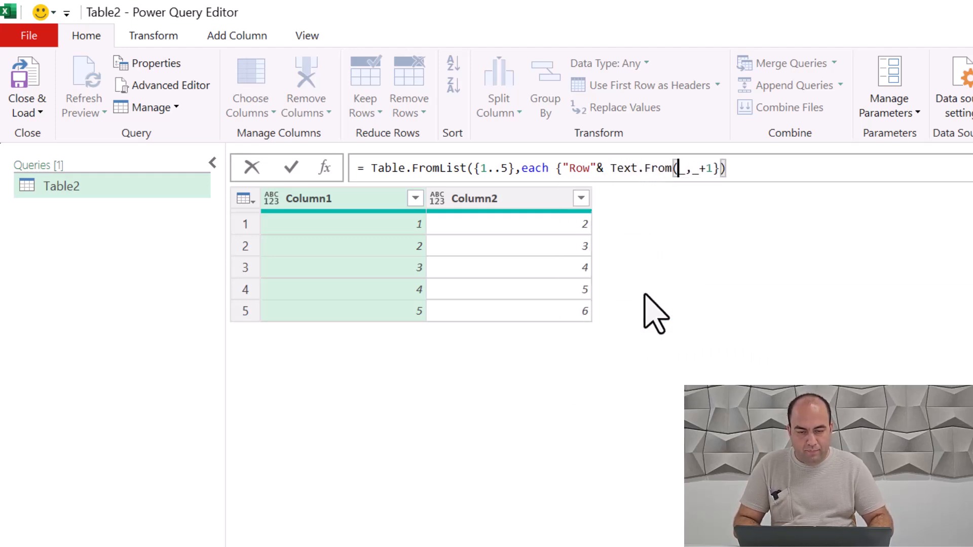
pyautogui.press('Right')
pyautogui.write(')')
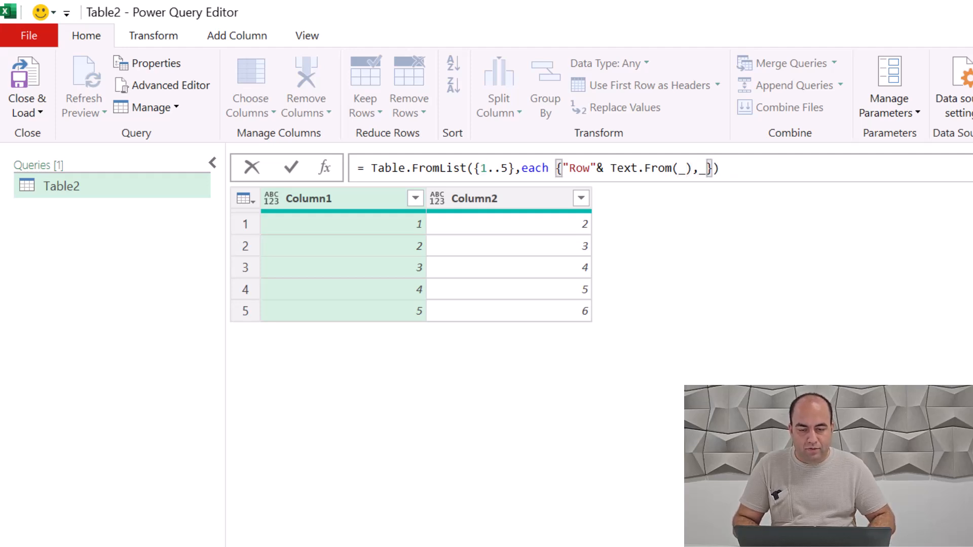
pyautogui.press('Return')
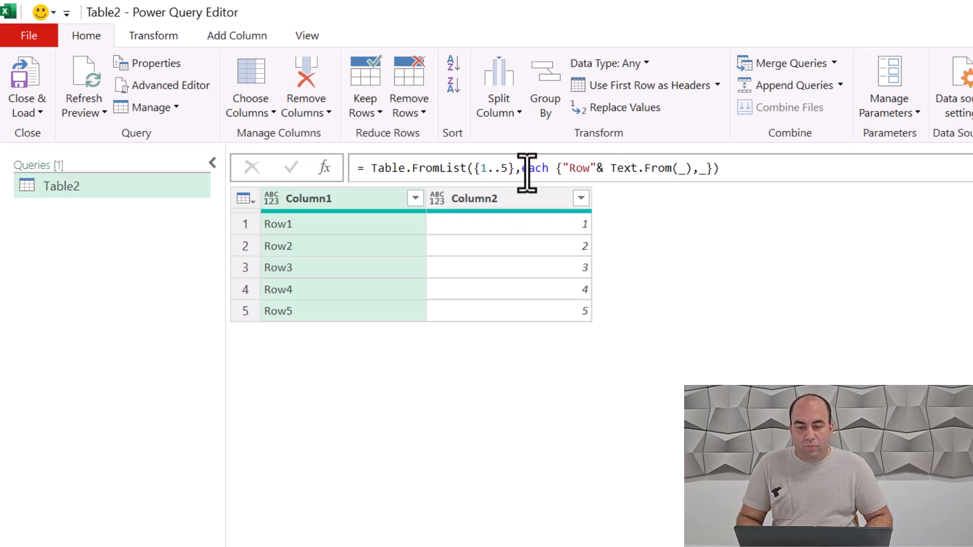
# Step: Replace the {1..5} list in Table.FromList with a nested list of two name-and-age pairs, using ages 34 and 21
pyautogui.click(510, 167)
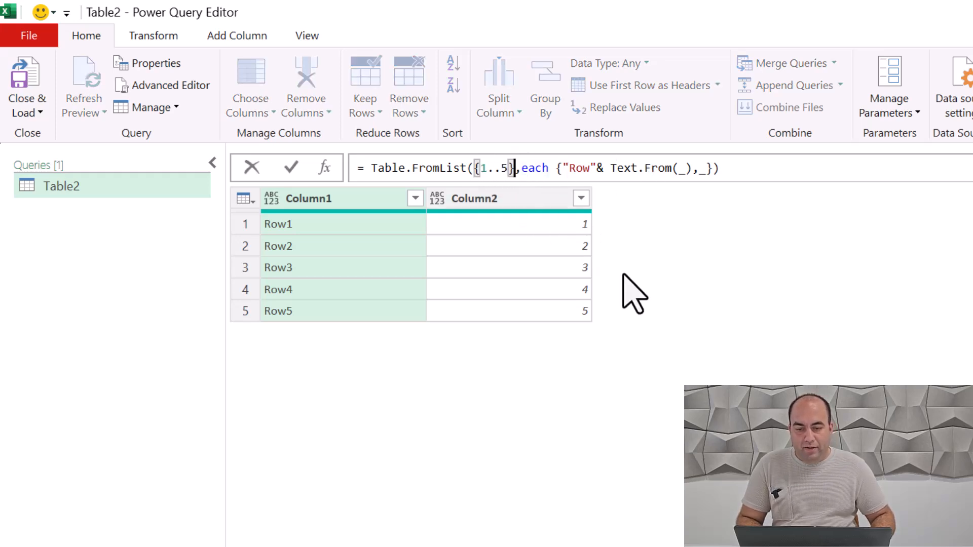
pyautogui.hotkey('shift', 'Left')
pyautogui.hotkey('shift', 'Left')
pyautogui.hotkey('shift', 'Left')
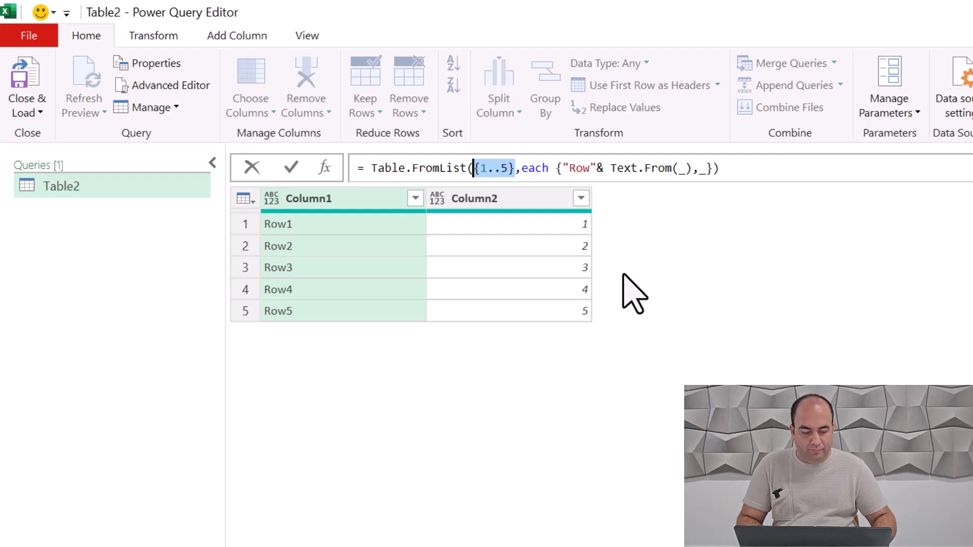
pyautogui.write('{{')
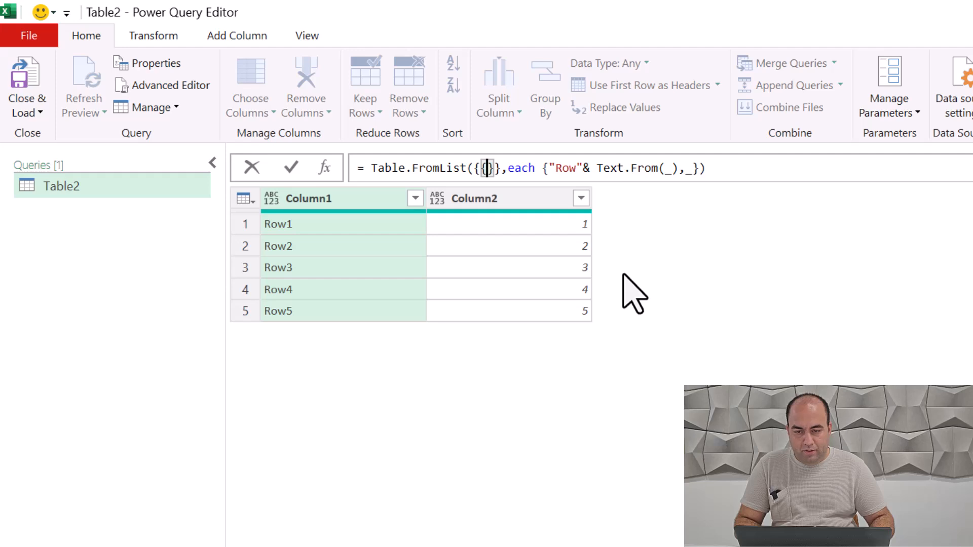
pyautogui.write('"Omid"')
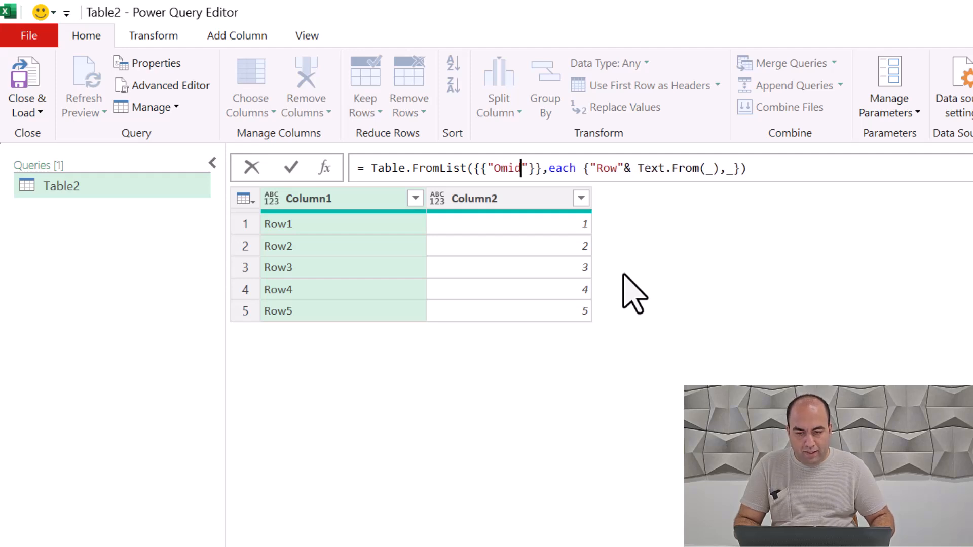
pyautogui.write(',31')
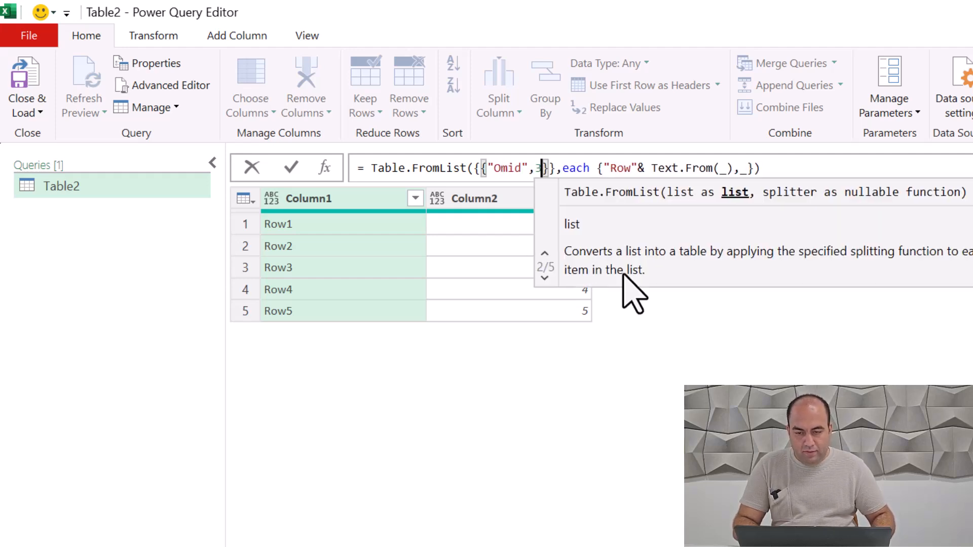
pyautogui.press('BackSpace')
pyautogui.write('4}')
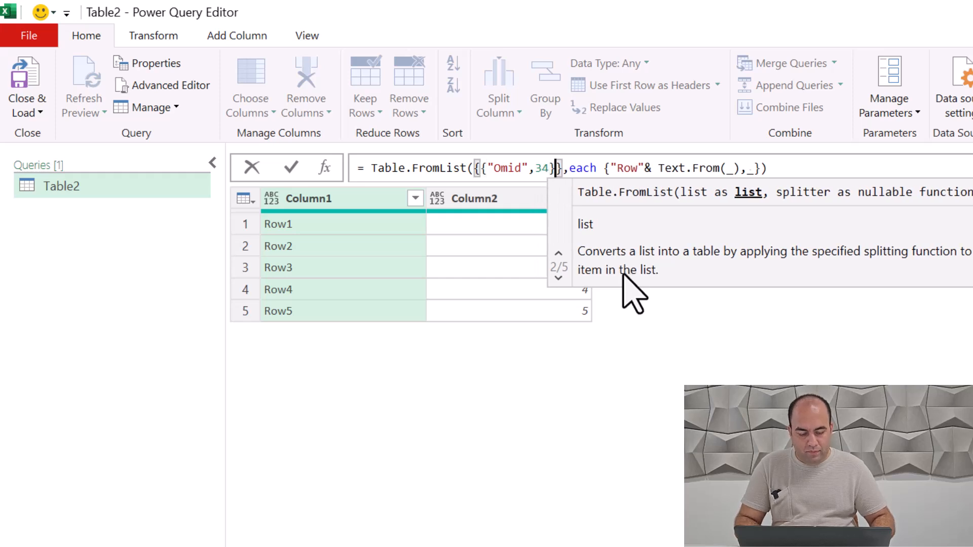
pyautogui.write(',{"John",21')
# Step: Replace the Row-text splitter function in Table.FromList with each _ and commit the formula
pyautogui.press('Right')
pyautogui.press('Right')
pyautogui.press('Right')
pyautogui.hotkey('shift', 'Right')
pyautogui.hotkey('shift', 'Right')
pyautogui.hotkey('shift', 'Right')
pyautogui.hotkey('shift', 'Right')
pyautogui.hotkey('shift', 'Right')
pyautogui.hotkey('shift', 'Right')
pyautogui.hotkey('shift', 'Right')
pyautogui.hotkey('shift', 'Right')
pyautogui.hotkey('shift', 'Right')
pyautogui.hotkey('shift', 'Right')
pyautogui.hotkey('shift', 'Right')
pyautogui.hotkey('shift', 'Right')
pyautogui.hotkey('shift', 'Right')
pyautogui.hotkey('shift', 'Right')
pyautogui.hotkey('shift', 'Right')
pyautogui.hotkey('shift', 'Right')
pyautogui.hotkey('shift', 'Right')
pyautogui.hotkey('shift', 'Right')
pyautogui.hotkey('shift', 'Right')
pyautogui.hotkey('shift', 'Right')
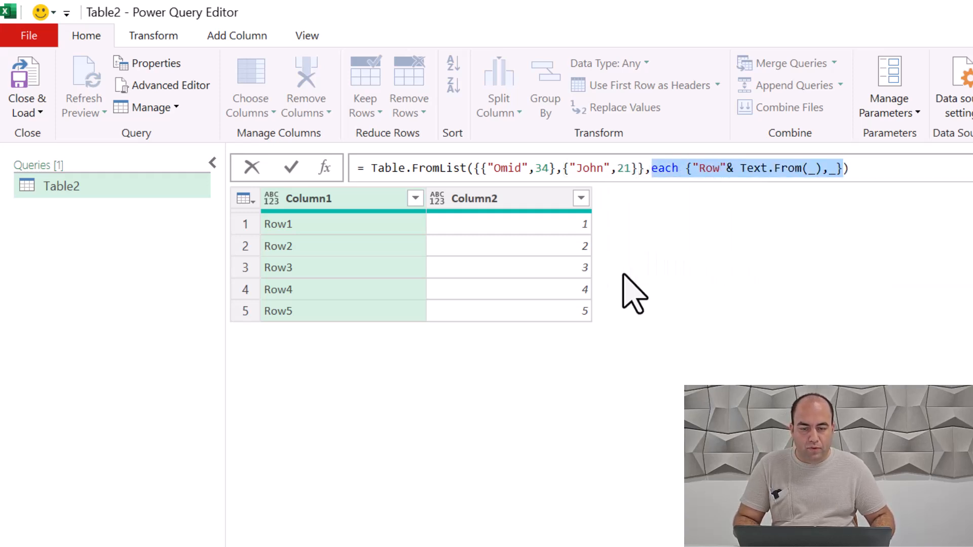
pyautogui.press('Delete')
pyautogui.press('Escape')
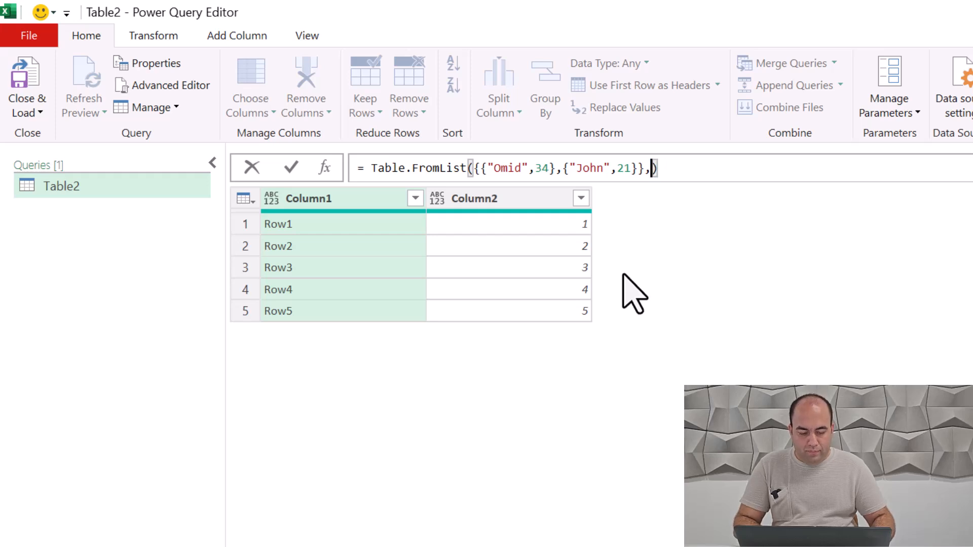
pyautogui.write('e')
pyautogui.press('BackSpace')
pyautogui.write('each ')
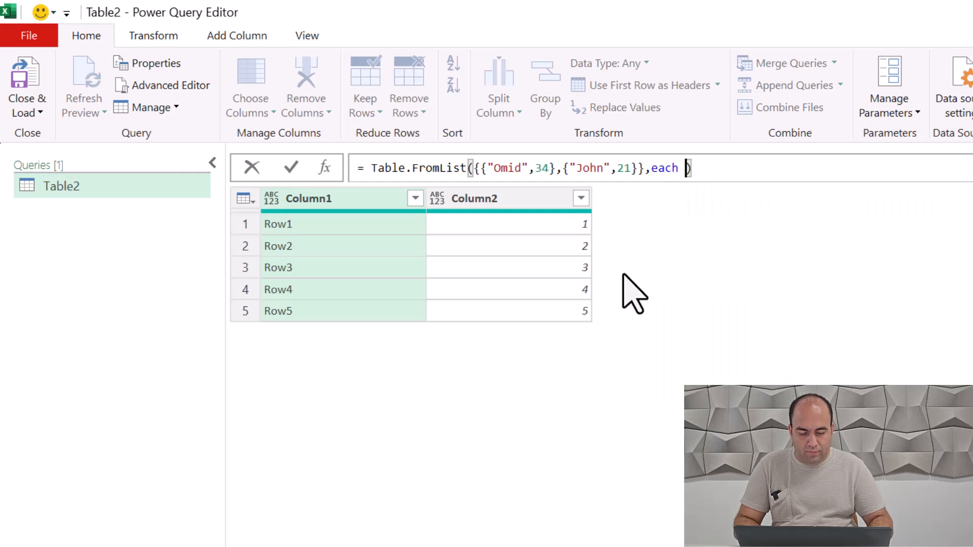
pyautogui.write('_')
pyautogui.press('Return')
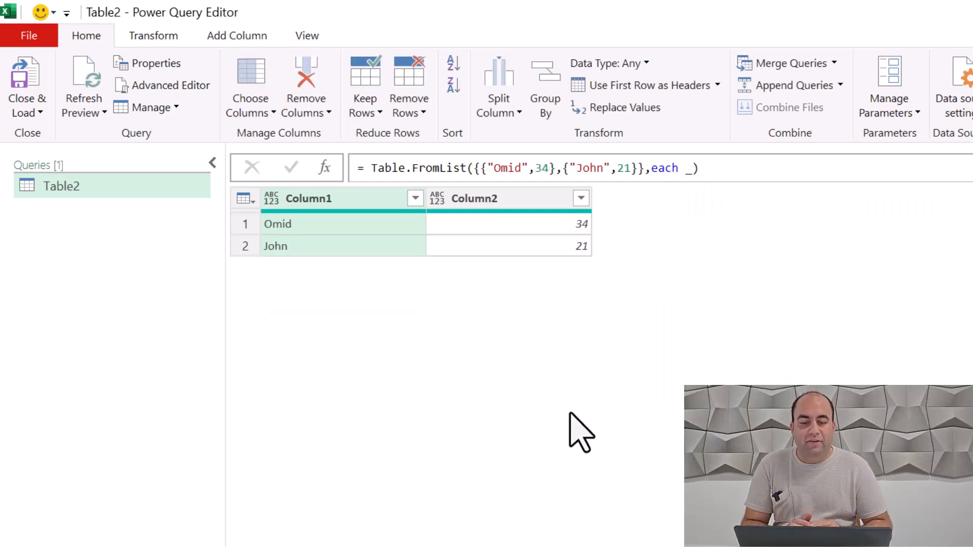
# Step: Add the column names list {"Name","Age"} as the third argument of Table.FromList
pyautogui.click(716, 173)
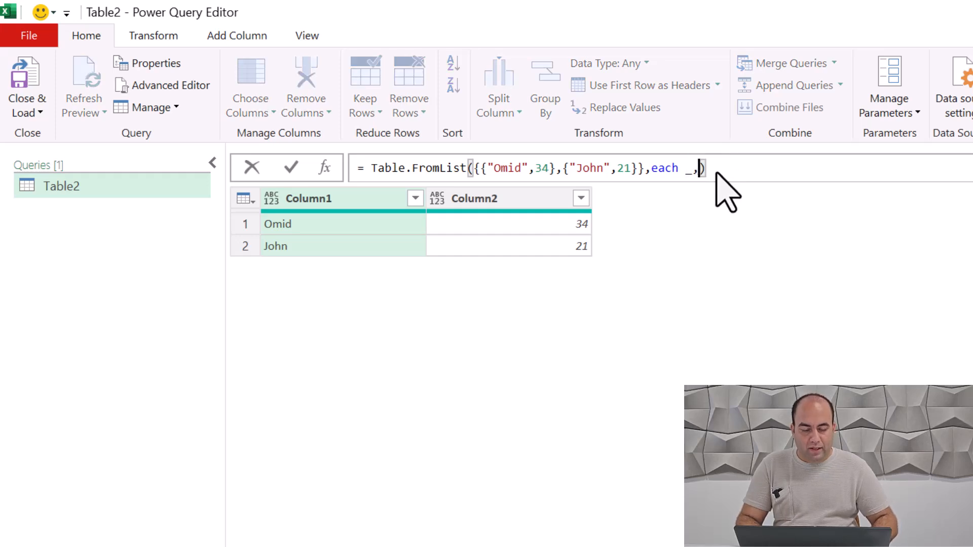
pyautogui.write(',"')
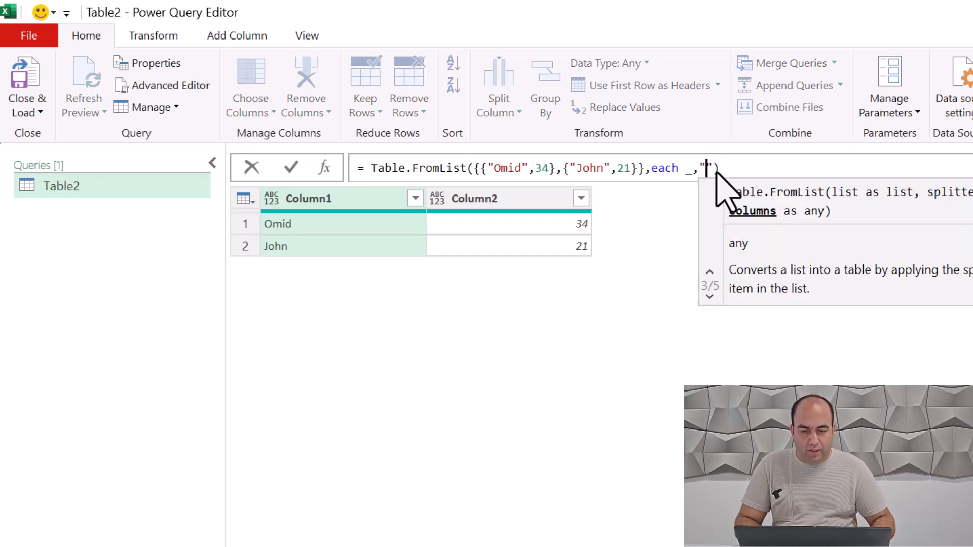
pyautogui.press('BackSpace')
pyautogui.write('{')
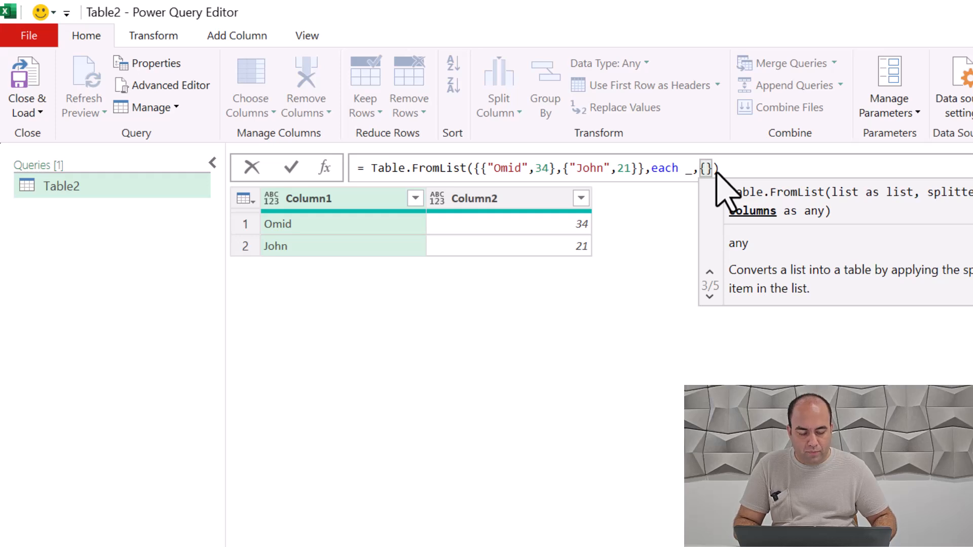
pyautogui.write('"Name"')
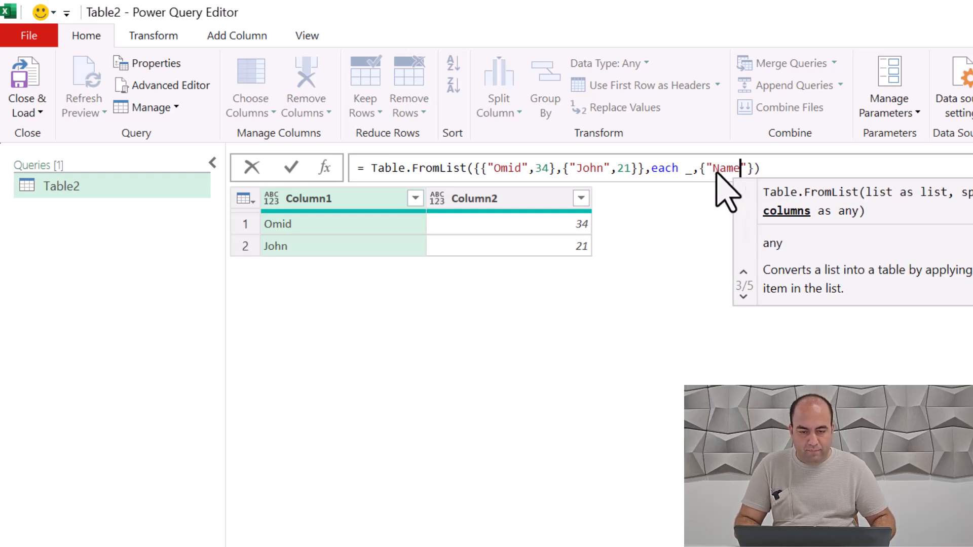
pyautogui.write(',"Age')
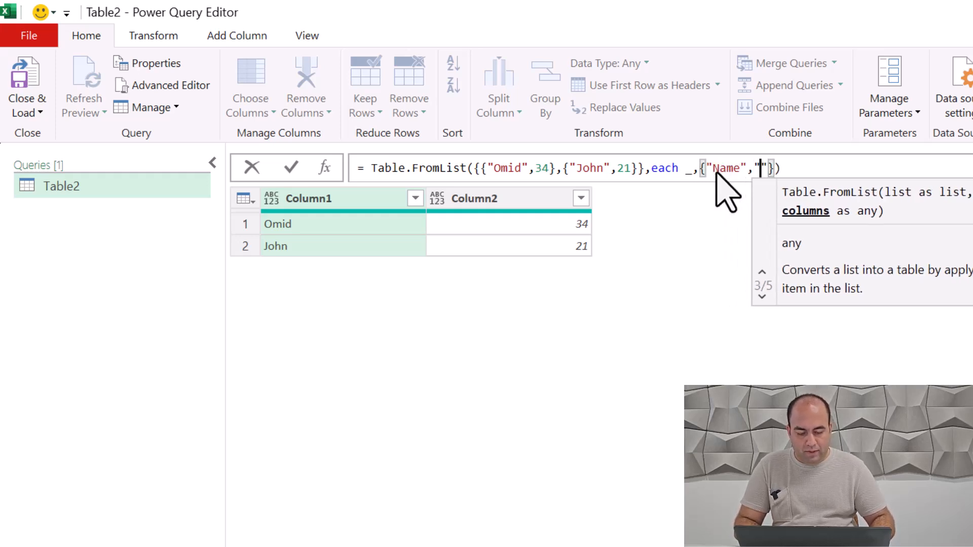